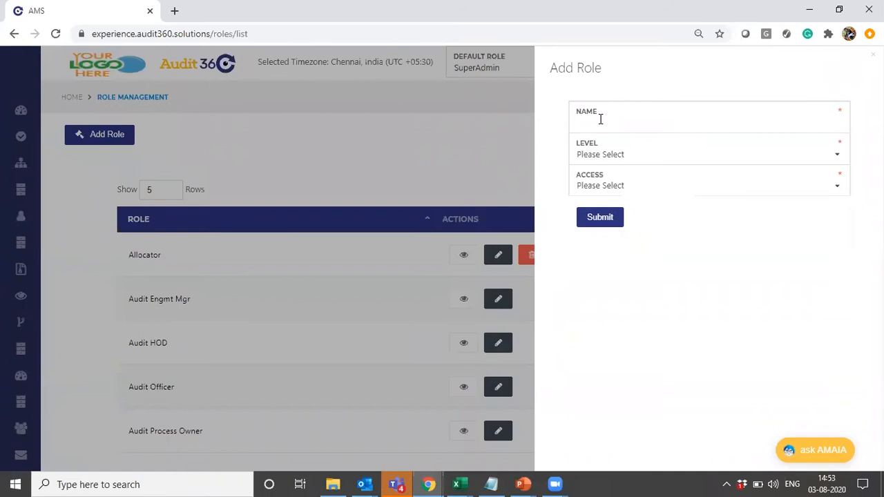
- Name the new role Webinar Role and set its level to 3
{"action": "type", "text": "inar Rol"}
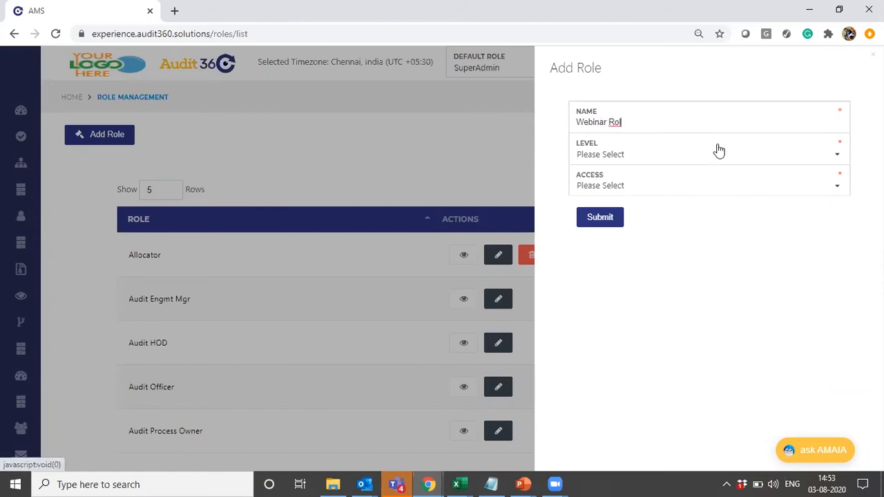
{"action": "type", "text": "e"}
{"action": "left_click", "coordinate": [706, 163]}
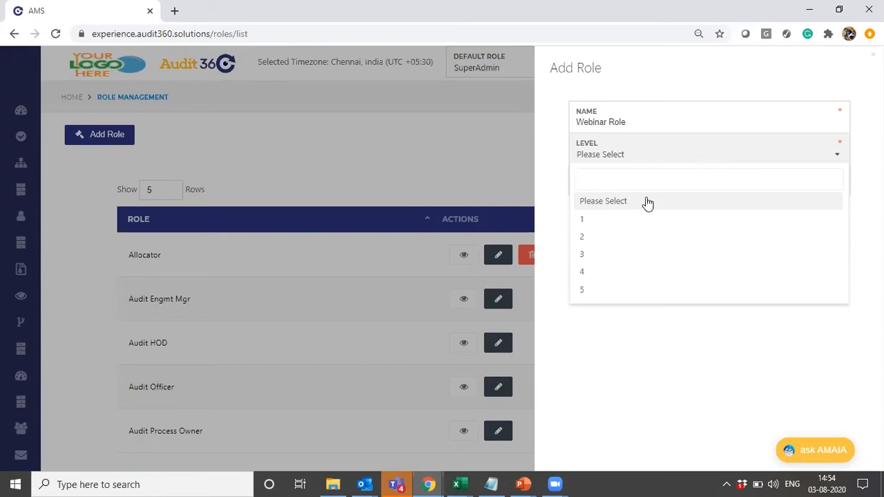
{"action": "left_click", "coordinate": [611, 254]}
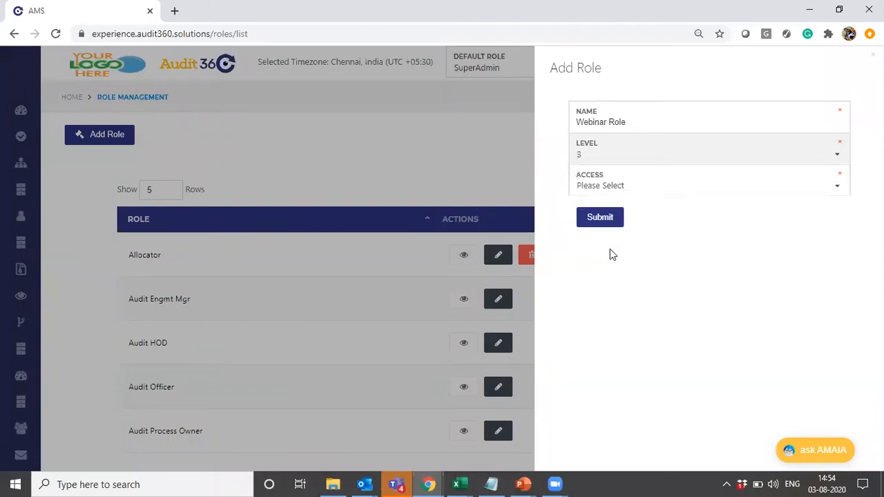
- Set the role's access to Cluster and submit the new role
{"action": "left_click", "coordinate": [624, 187]}
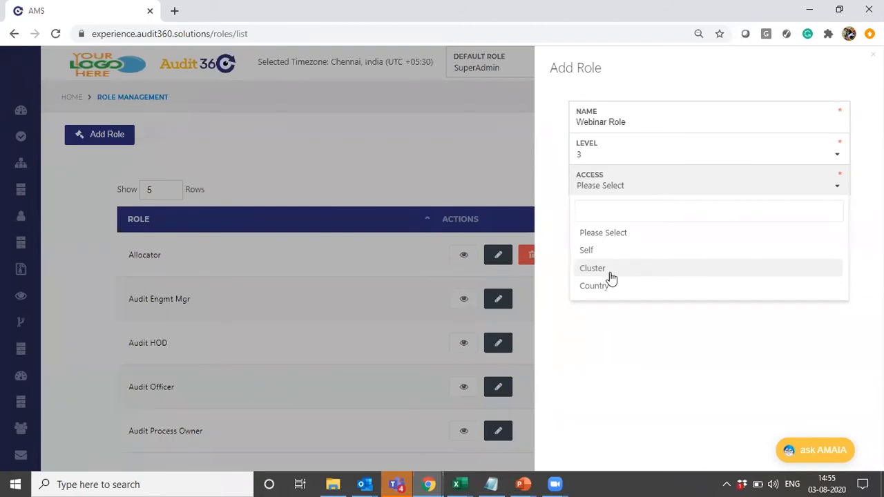
{"action": "left_click", "coordinate": [611, 273]}
{"action": "left_click", "coordinate": [586, 218]}
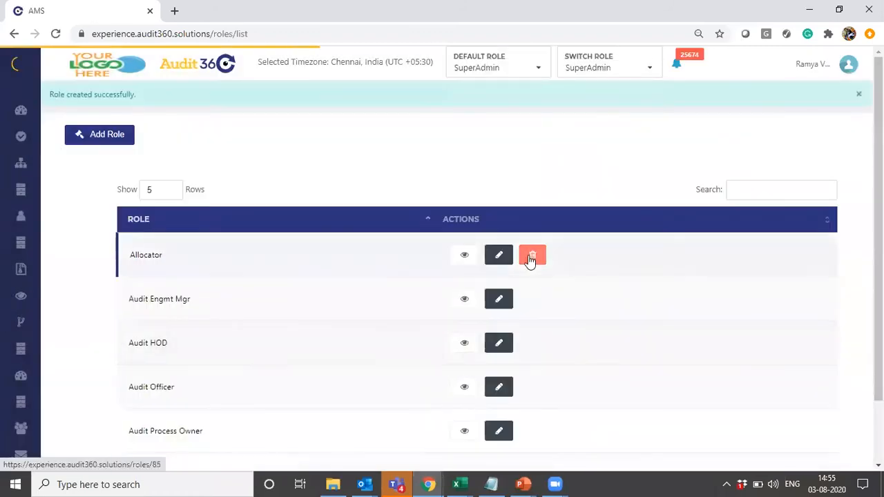
- Search the roles list for web
{"action": "left_click", "coordinate": [739, 188]}
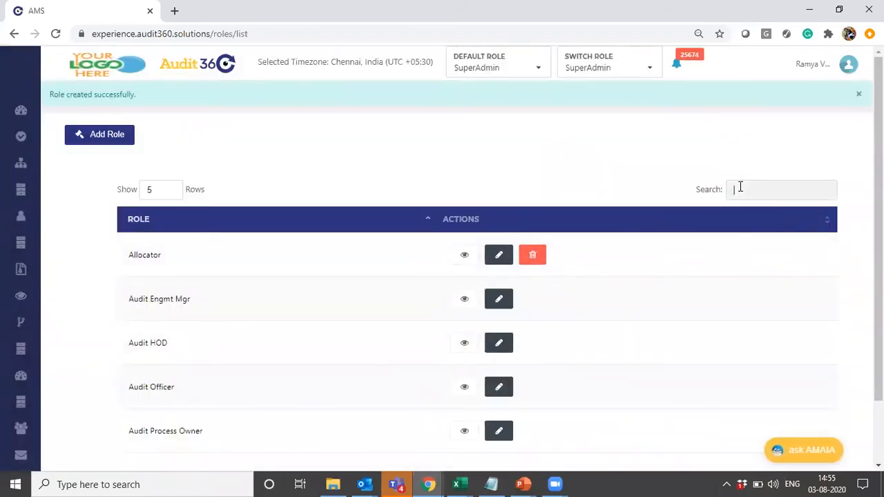
{"action": "type", "text": "web"}
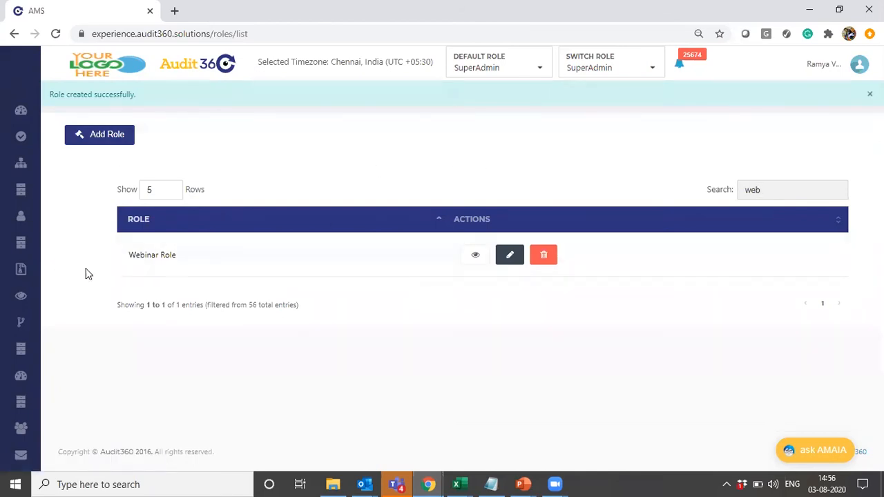
- Open the Role Management permissions page and select Webinar Role
{"action": "mouse_move", "coordinate": [25, 391]}
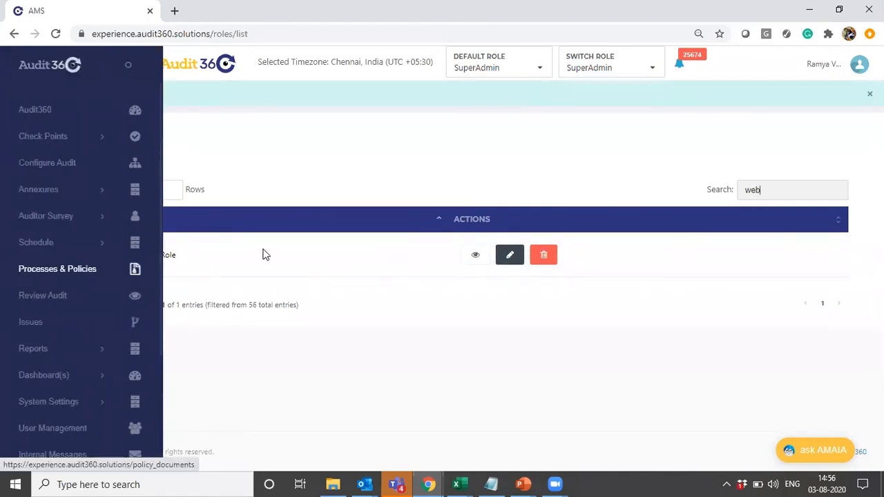
{"action": "mouse_move", "coordinate": [6, 174]}
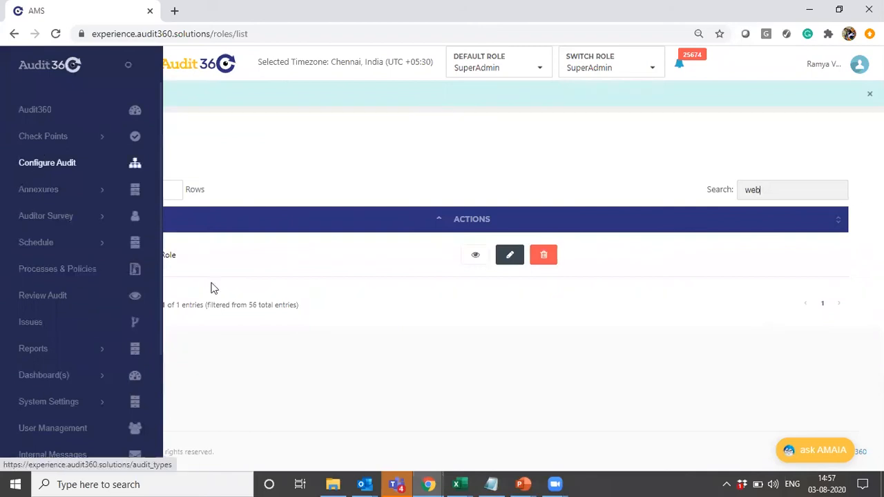
{"action": "mouse_move", "coordinate": [78, 434]}
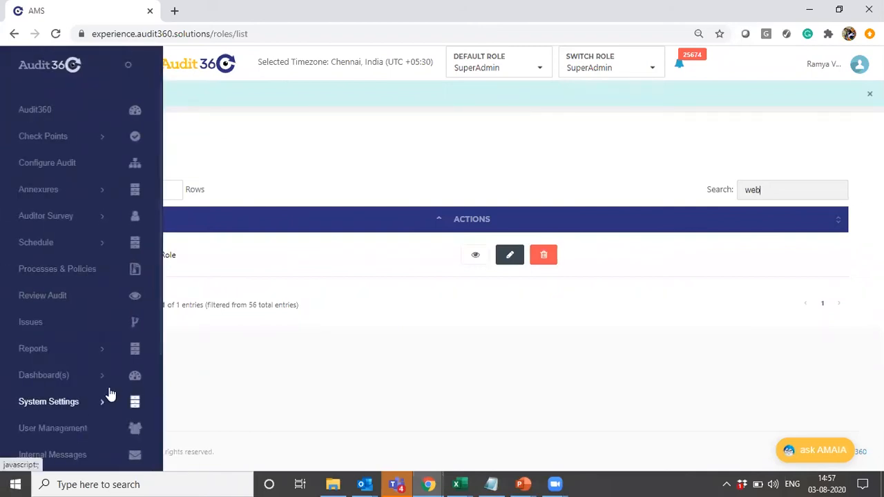
{"action": "left_click_drag", "start_coordinate": [159, 331], "coordinate": [156, 465]}
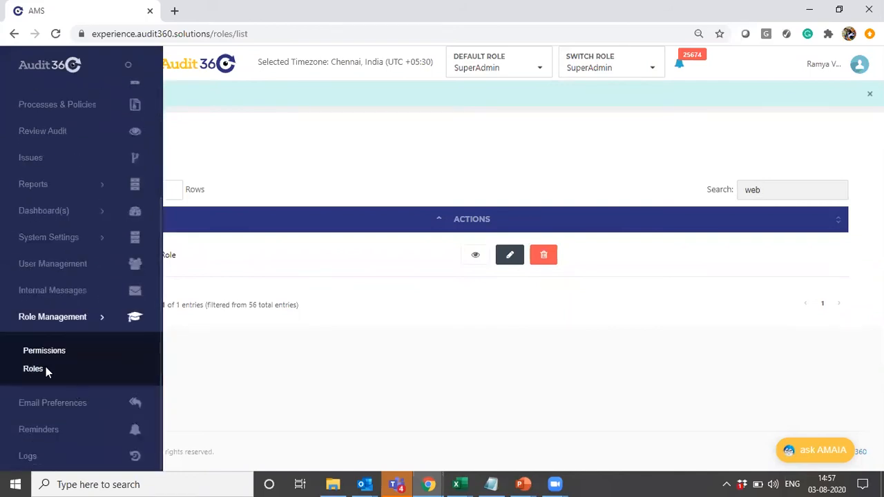
{"action": "left_click", "coordinate": [30, 352]}
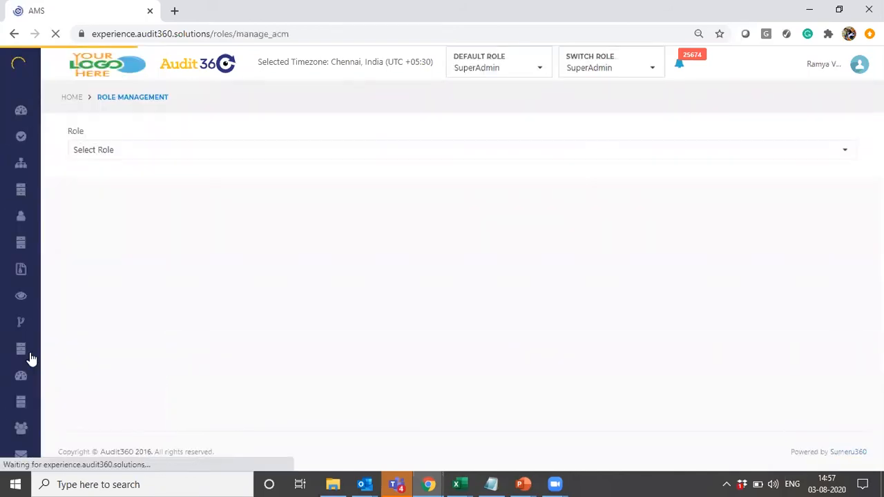
{"action": "left_click", "coordinate": [93, 149]}
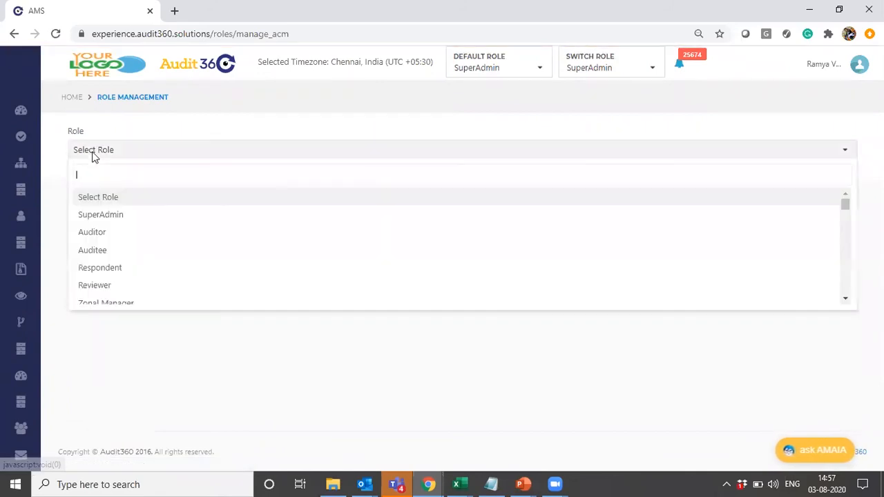
{"action": "type", "text": "we"}
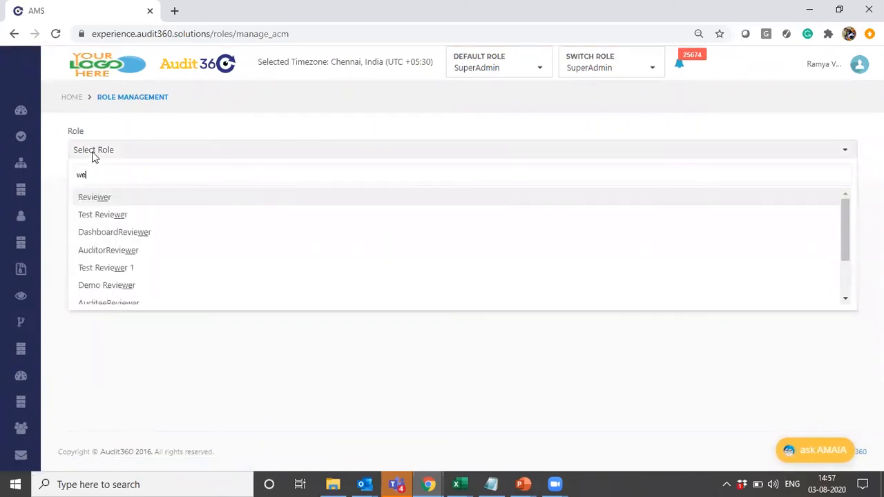
{"action": "type", "text": "b"}
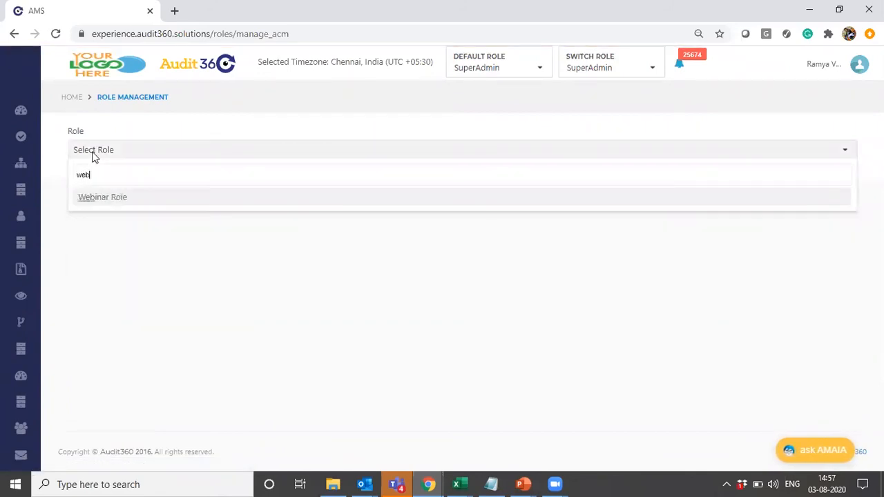
{"action": "left_click", "coordinate": [111, 198]}
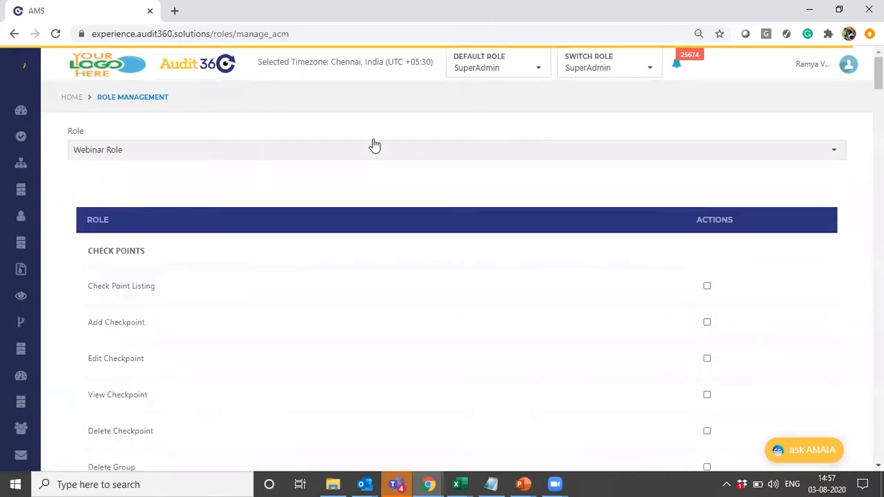
- Scroll through the Webinar Role permission list to review the available permissions
{"action": "scroll", "coordinate": [373, 145], "scroll_direction": "down", "scroll_amount": 5}
{"action": "scroll", "coordinate": [442, 276], "scroll_direction": "down", "scroll_amount": 8}
{"action": "scroll", "coordinate": [442, 276], "scroll_direction": "up", "scroll_amount": 12}
{"action": "scroll", "coordinate": [442, 276], "scroll_direction": "up", "scroll_amount": 2}
{"action": "scroll", "coordinate": [442, 277], "scroll_direction": "down", "scroll_amount": 6}
{"action": "scroll", "coordinate": [442, 276], "scroll_direction": "up", "scroll_amount": 6}
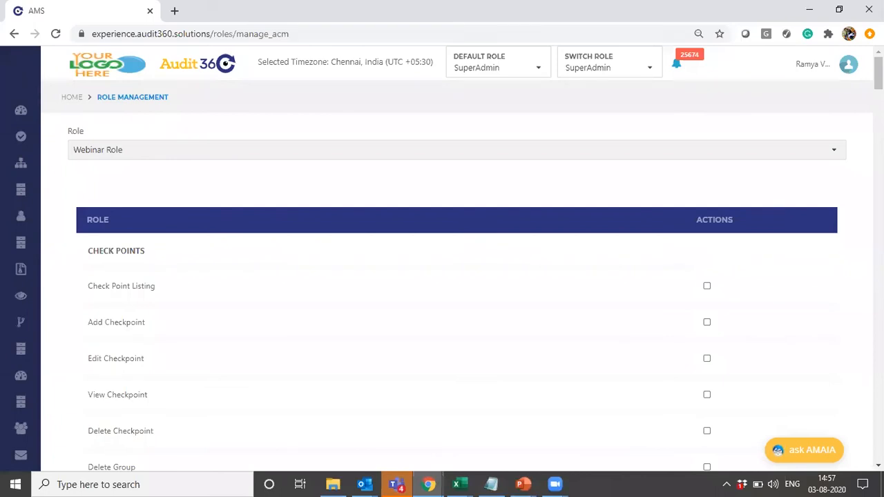
{"action": "scroll", "coordinate": [879, 76], "scroll_direction": "down", "scroll_amount": 2}
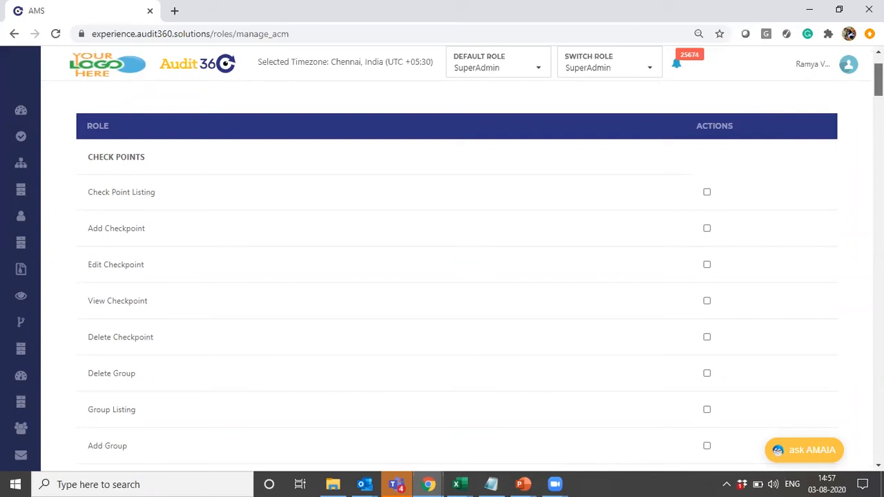
{"action": "scroll", "coordinate": [456, 277], "scroll_direction": "down", "scroll_amount": 2}
{"action": "scroll", "coordinate": [441, 276], "scroll_direction": "down", "scroll_amount": 6}
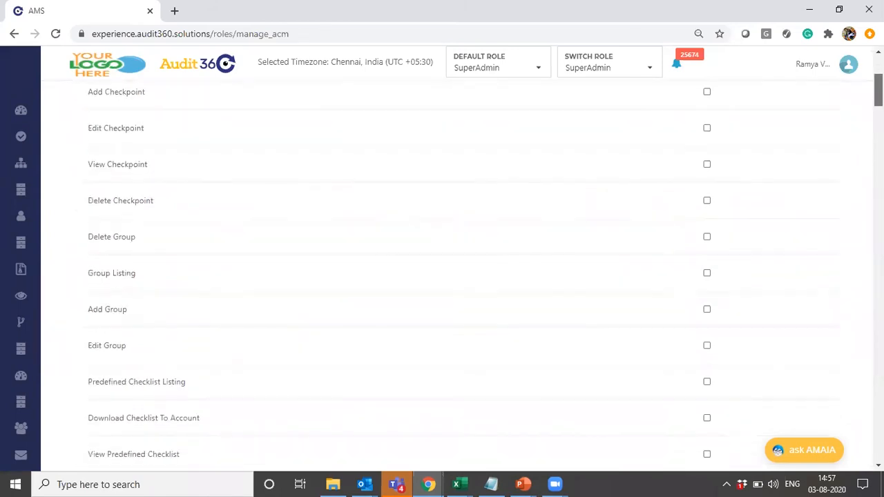
{"action": "scroll", "coordinate": [442, 276], "scroll_direction": "down", "scroll_amount": 1}
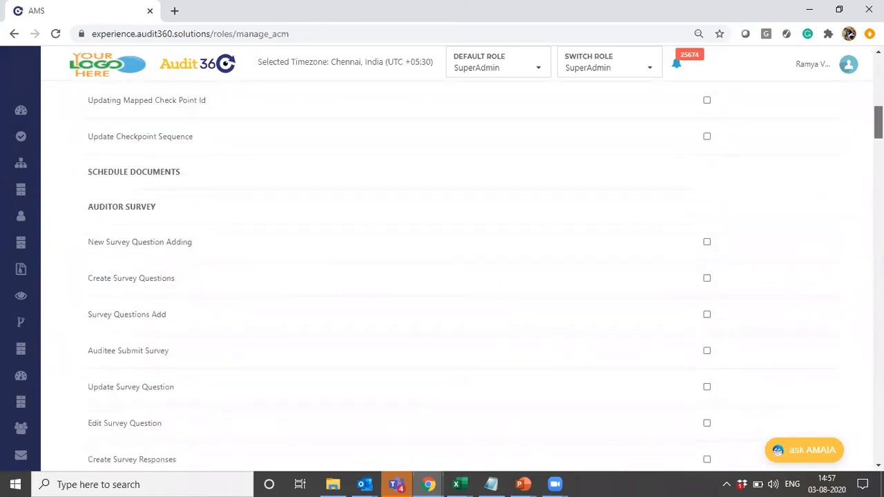
{"action": "scroll", "coordinate": [442, 276], "scroll_direction": "down", "scroll_amount": 2}
{"action": "scroll", "coordinate": [442, 276], "scroll_direction": "down", "scroll_amount": 1}
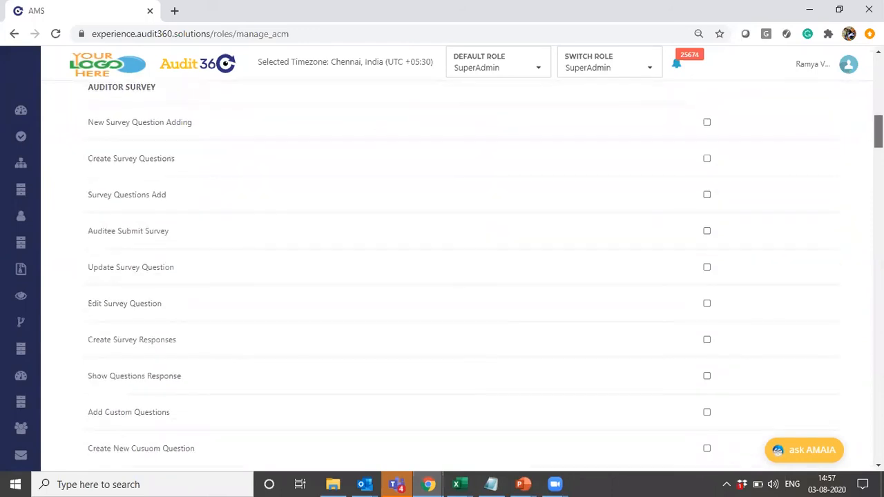
{"action": "scroll", "coordinate": [442, 276], "scroll_direction": "down", "scroll_amount": 1}
{"action": "scroll", "coordinate": [442, 276], "scroll_direction": "up", "scroll_amount": 3}
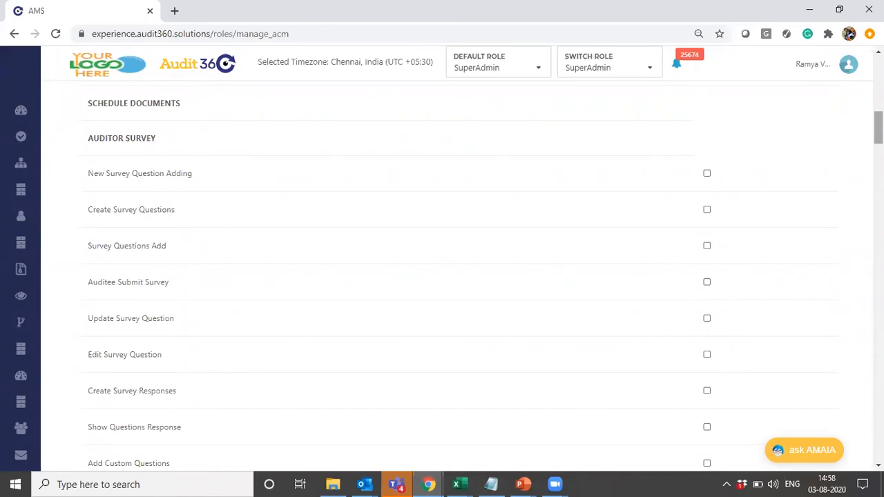
{"action": "scroll", "coordinate": [442, 277], "scroll_direction": "down", "scroll_amount": 5}
{"action": "scroll", "coordinate": [441, 277], "scroll_direction": "down", "scroll_amount": 15}
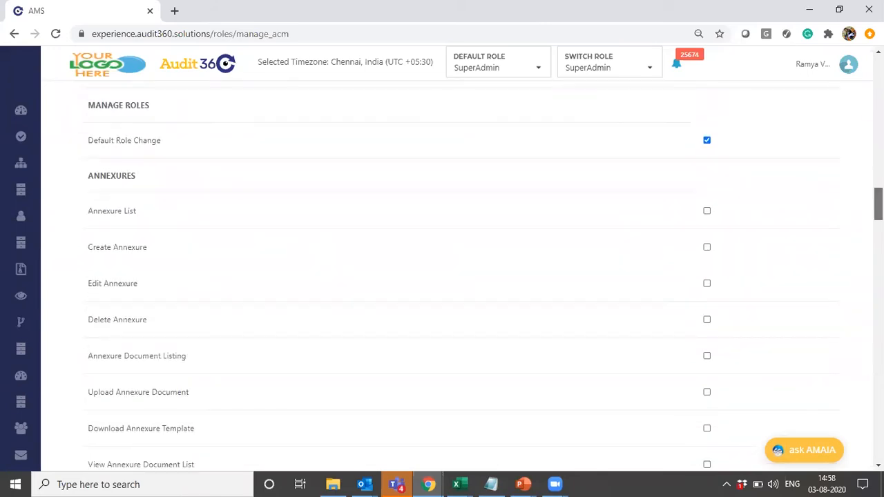
{"action": "scroll", "coordinate": [442, 276], "scroll_direction": "down", "scroll_amount": 3}
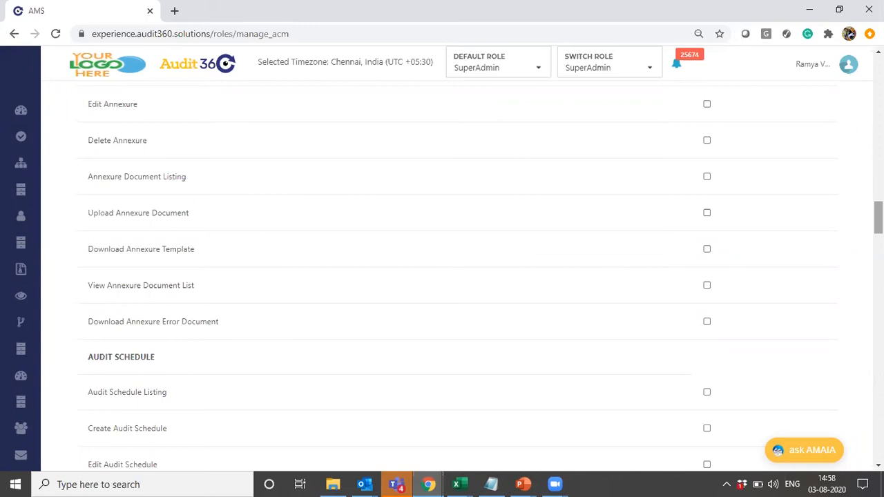
{"action": "scroll", "coordinate": [877, 217], "scroll_direction": "down", "scroll_amount": 3}
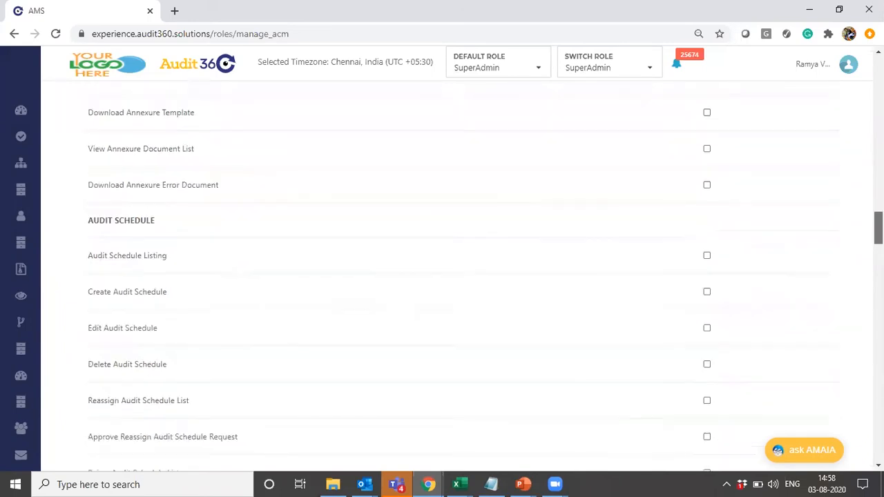
{"action": "scroll", "coordinate": [877, 235], "scroll_direction": "down", "scroll_amount": 10}
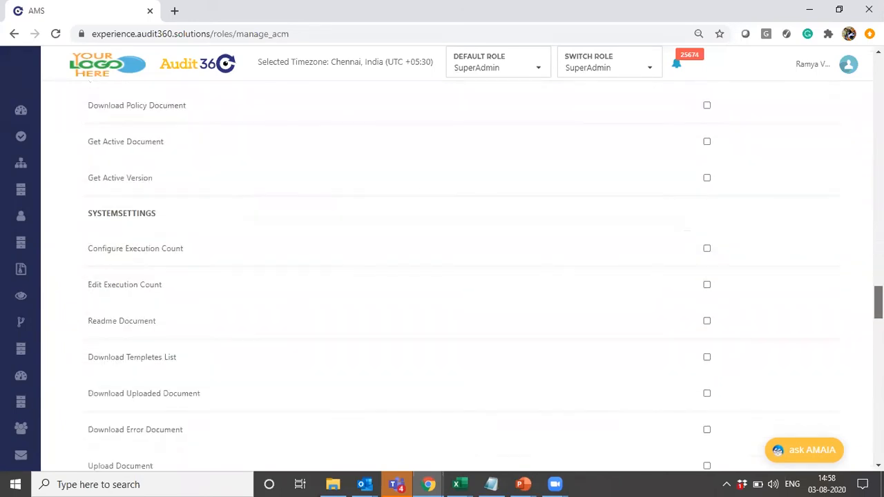
{"action": "scroll", "coordinate": [442, 276], "scroll_direction": "down", "scroll_amount": 5}
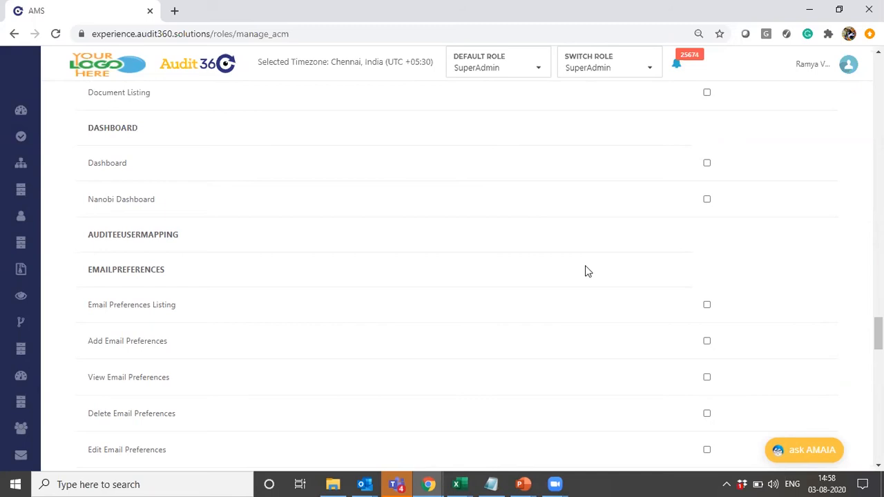
{"action": "left_click_drag", "start_coordinate": [878, 333], "coordinate": [877, 82]}
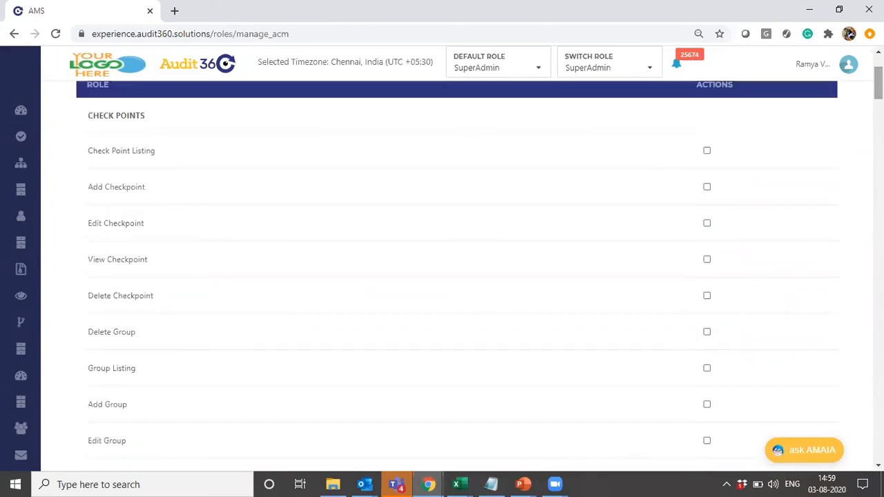
- Grant the Check Point Listing, Add Checkpoint and View Checkpoint permissions
{"action": "left_click", "coordinate": [707, 152]}
{"action": "left_click", "coordinate": [707, 190]}
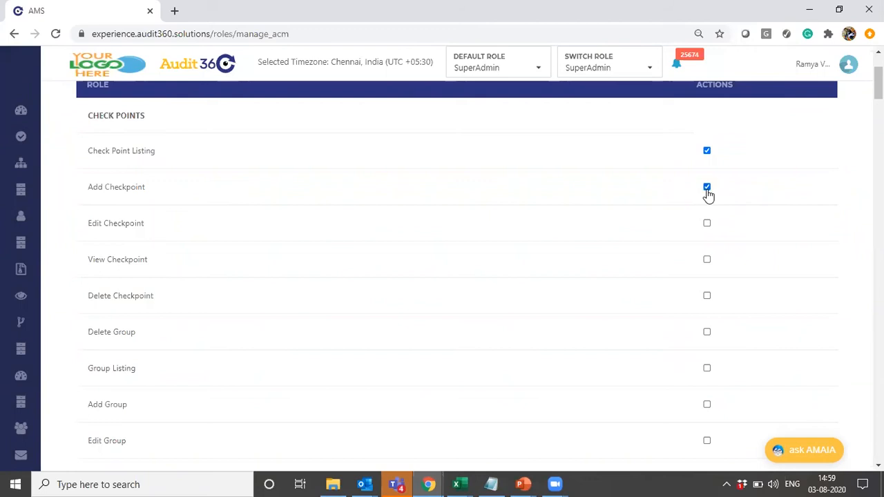
{"action": "left_click", "coordinate": [707, 261]}
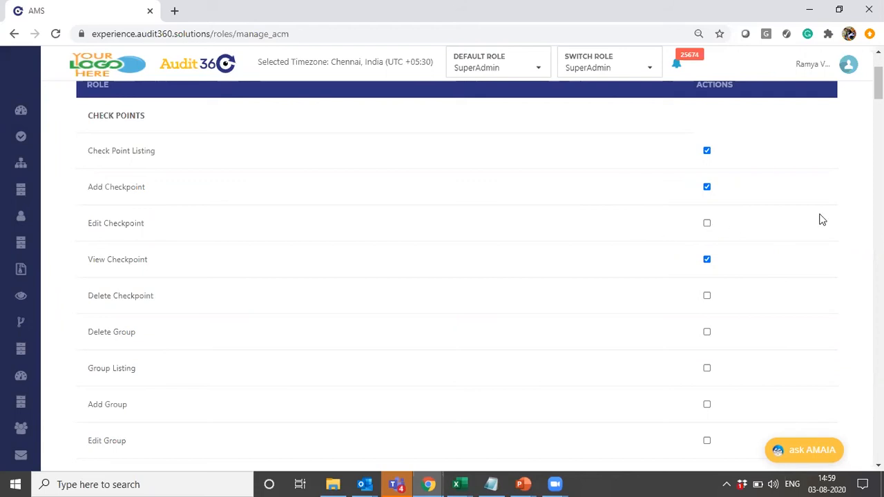
- Grant the Group Listing and Add Group permissions and submit the permission changes
{"action": "scroll", "coordinate": [720, 174], "scroll_direction": "down", "scroll_amount": 2}
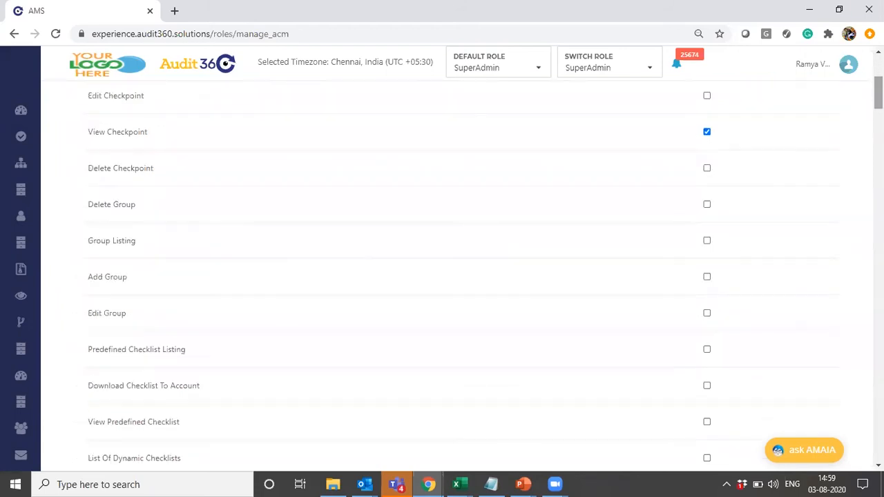
{"action": "left_click", "coordinate": [707, 243]}
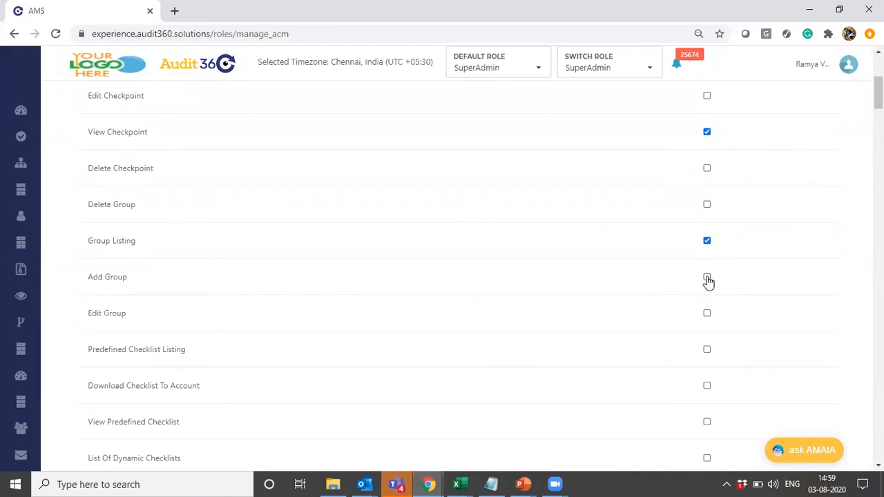
{"action": "left_click", "coordinate": [707, 278]}
{"action": "left_click_drag", "start_coordinate": [878, 93], "coordinate": [878, 446]}
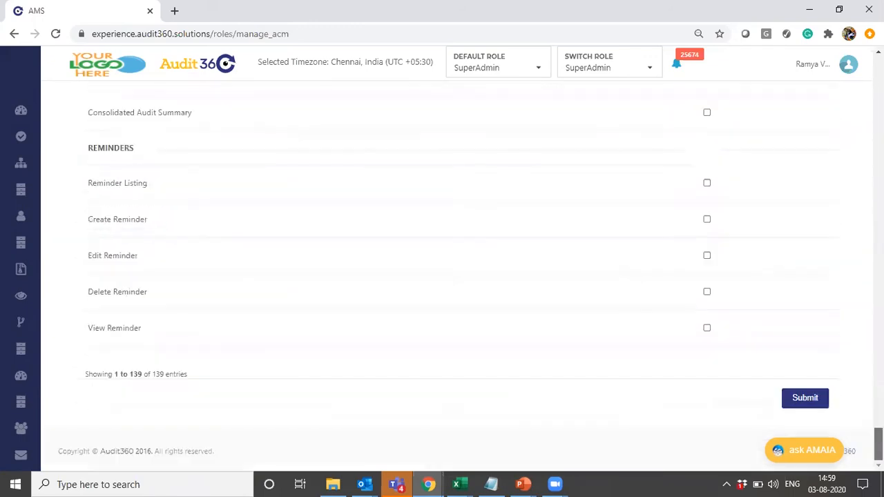
{"action": "left_click", "coordinate": [799, 399]}
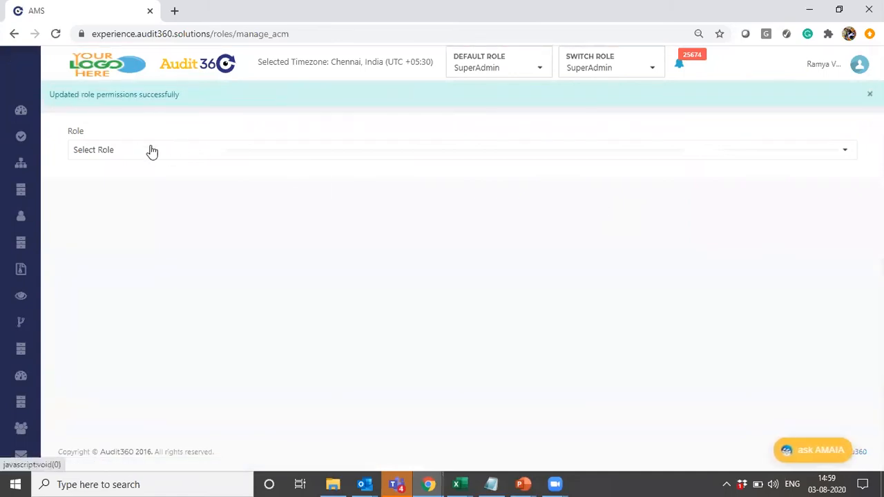
- Reopen Webinar Role's permissions to review the saved selections
{"action": "left_click", "coordinate": [127, 150]}
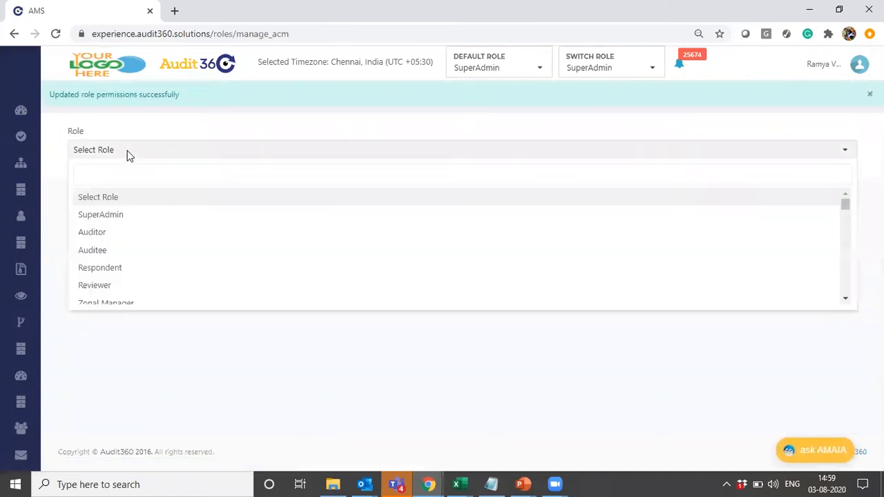
{"action": "type", "text": "web"}
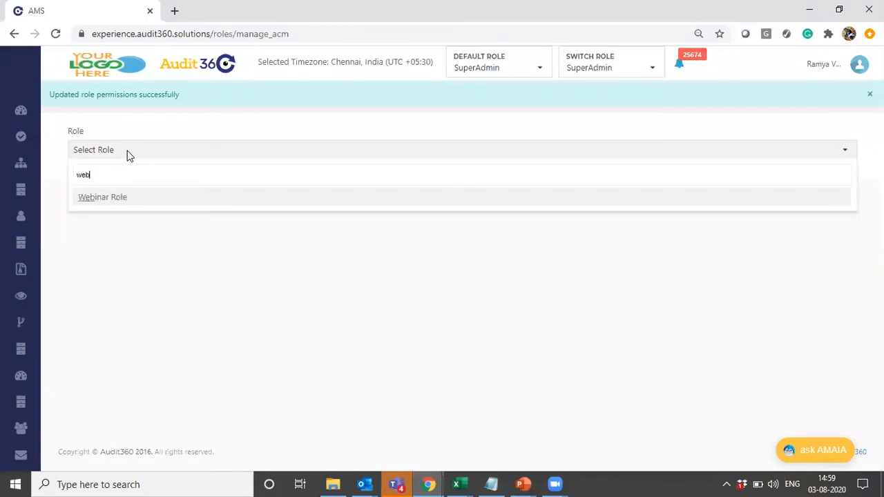
{"action": "left_click", "coordinate": [125, 200]}
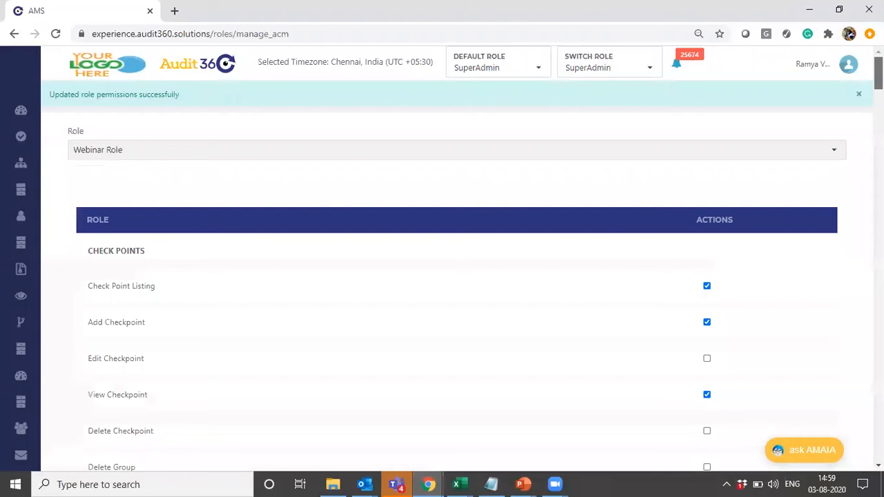
{"action": "scroll", "coordinate": [442, 276], "scroll_direction": "down", "scroll_amount": 4}
{"action": "scroll", "coordinate": [441, 276], "scroll_direction": "down", "scroll_amount": 20}
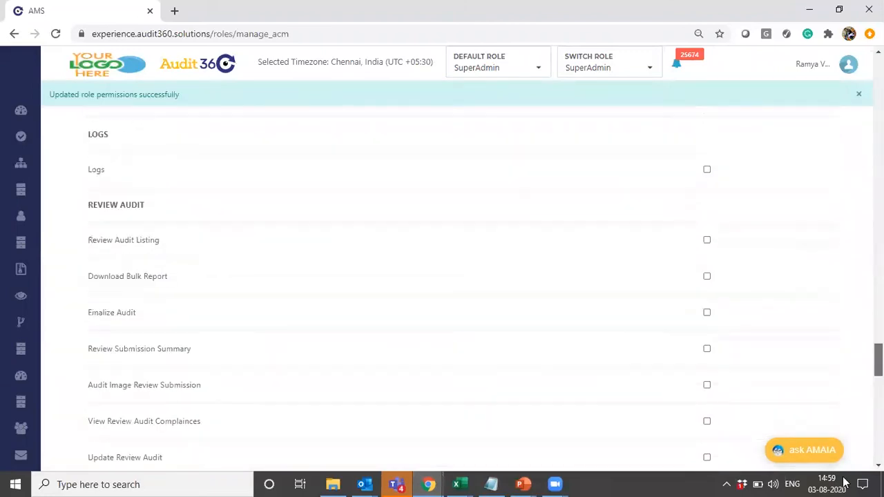
{"action": "scroll", "coordinate": [442, 276], "scroll_direction": "up", "scroll_amount": 20}
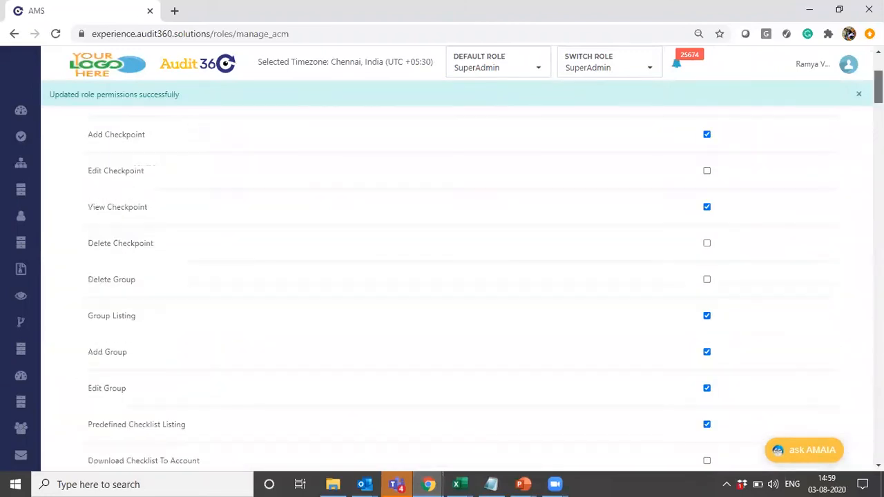
{"action": "left_click", "coordinate": [858, 94]}
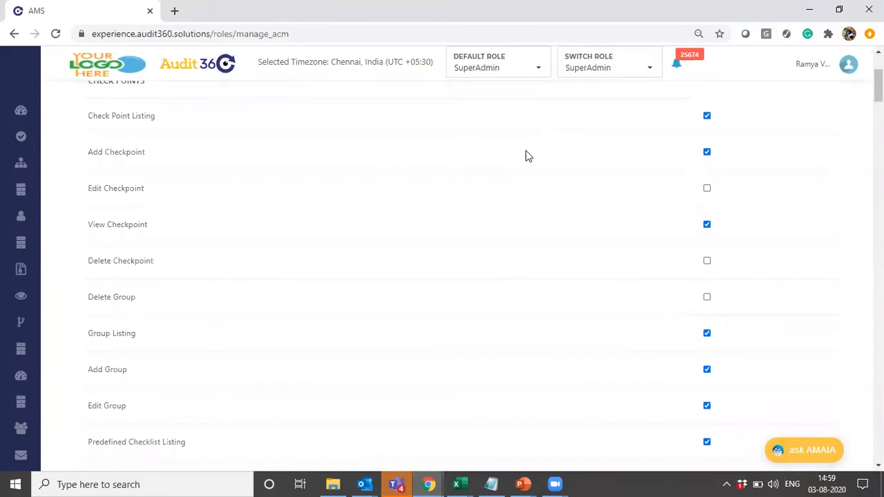
- Switch to the PowerPoint slide show window
{"action": "key", "text": "alt+Tab"}
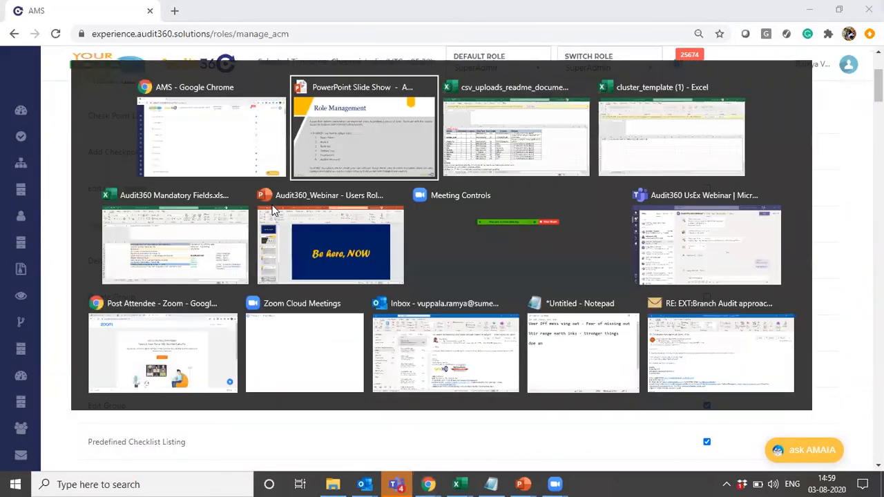
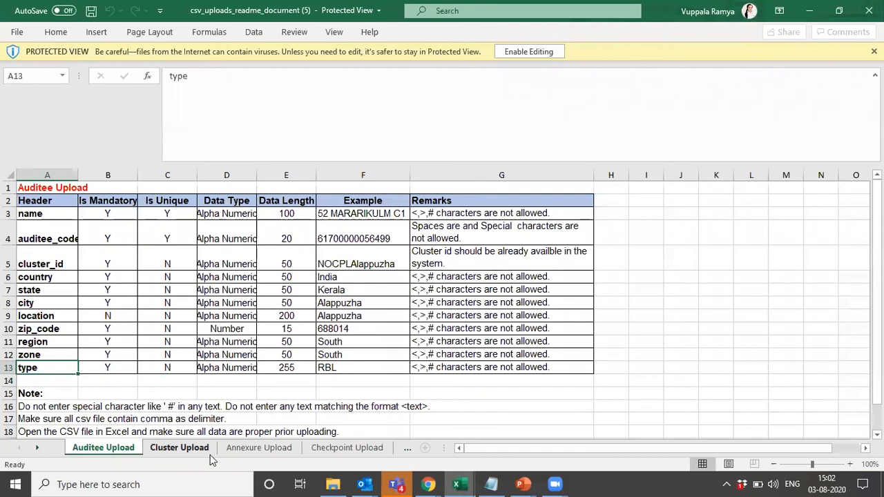
- View the field requirements on the Checkpoint Upload and Auditor Upload sheets of the CSV readme workbook
{"action": "left_click", "coordinate": [347, 447]}
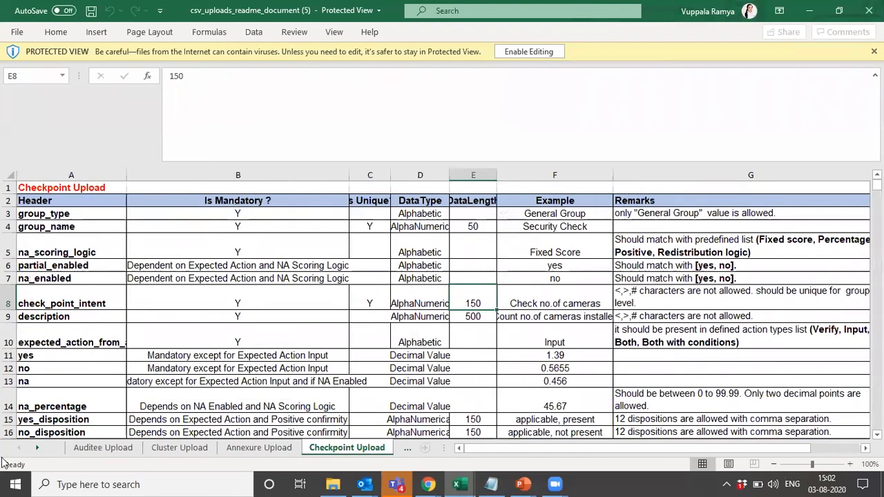
{"action": "left_click", "coordinate": [37, 448]}
{"action": "left_click", "coordinate": [37, 448]}
{"action": "left_click", "coordinate": [36, 449]}
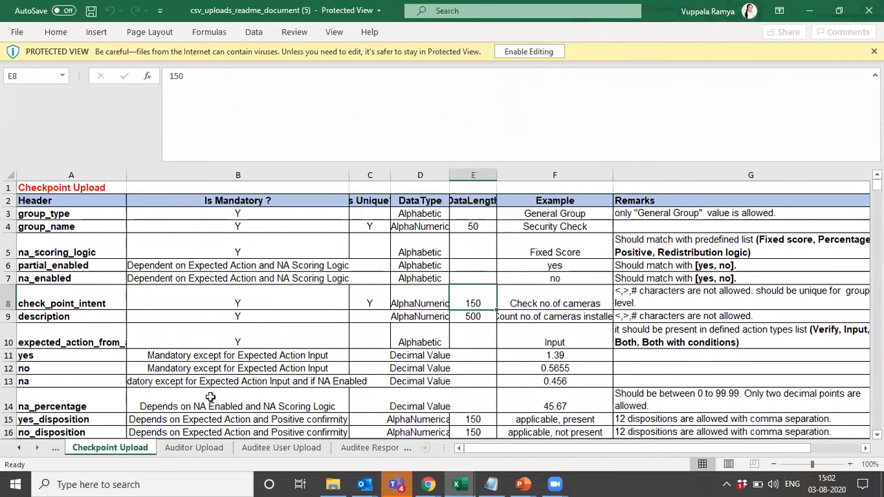
{"action": "left_click", "coordinate": [203, 452]}
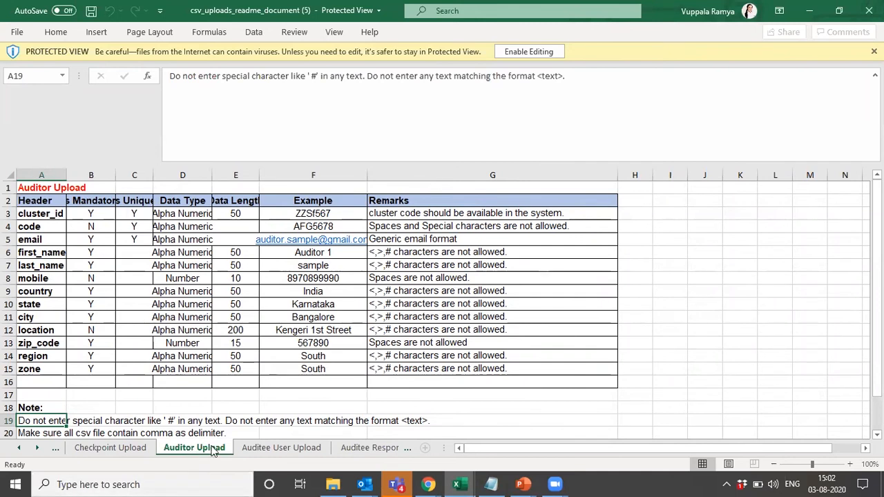
- Review the upload requirements for auditee users, auditee respondents and auditee reviewers in the readme workbook
{"action": "left_click", "coordinate": [279, 449]}
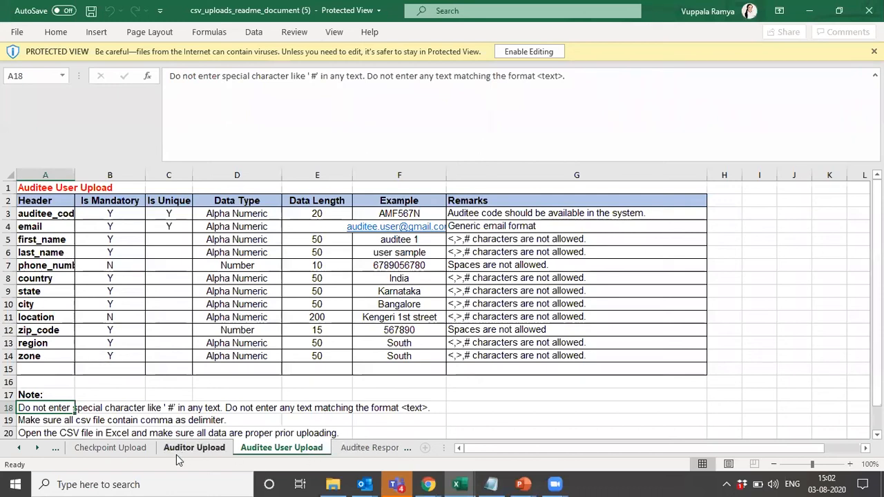
{"action": "left_click", "coordinate": [366, 449]}
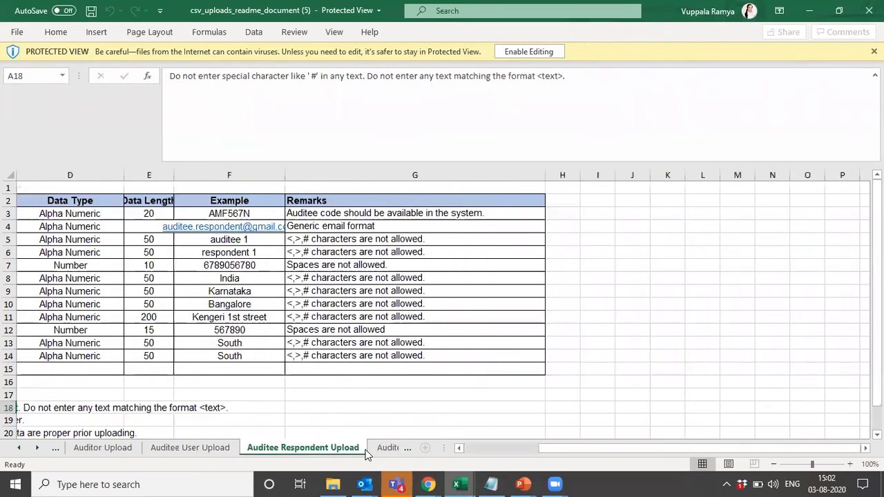
{"action": "scroll", "coordinate": [200, 367], "scroll_direction": "left", "scroll_amount": 5}
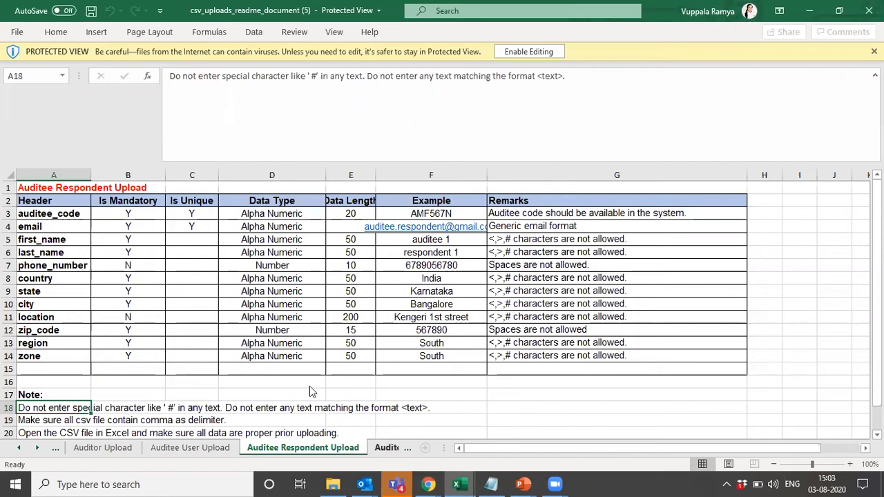
{"action": "left_click", "coordinate": [387, 450]}
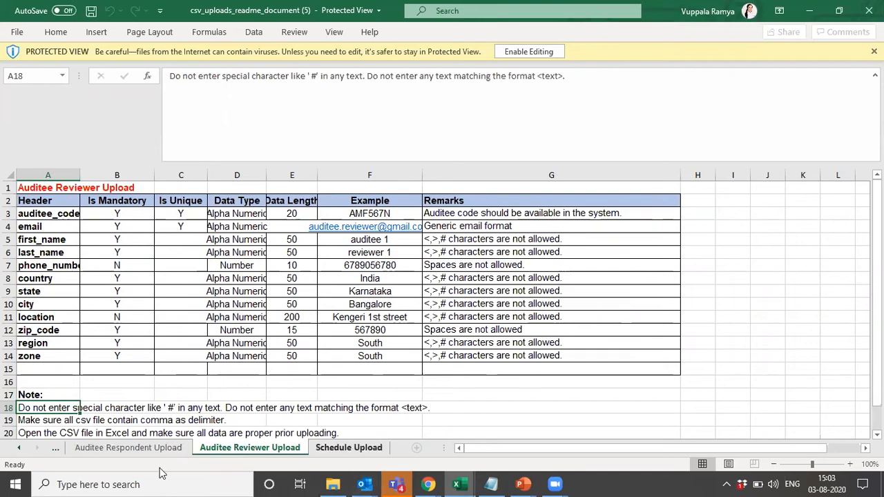
{"action": "left_click", "coordinate": [152, 448]}
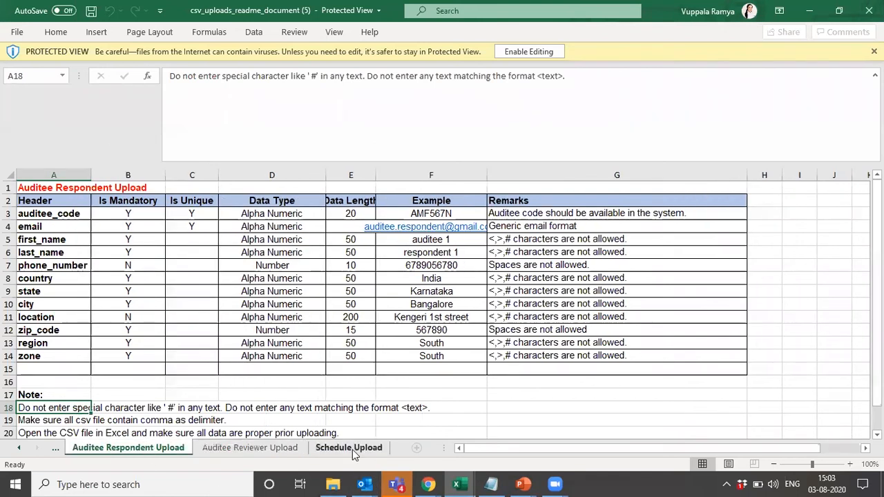
- Switch to Audit360 in the browser and open User Management
{"action": "key", "text": "alt+Tab"}
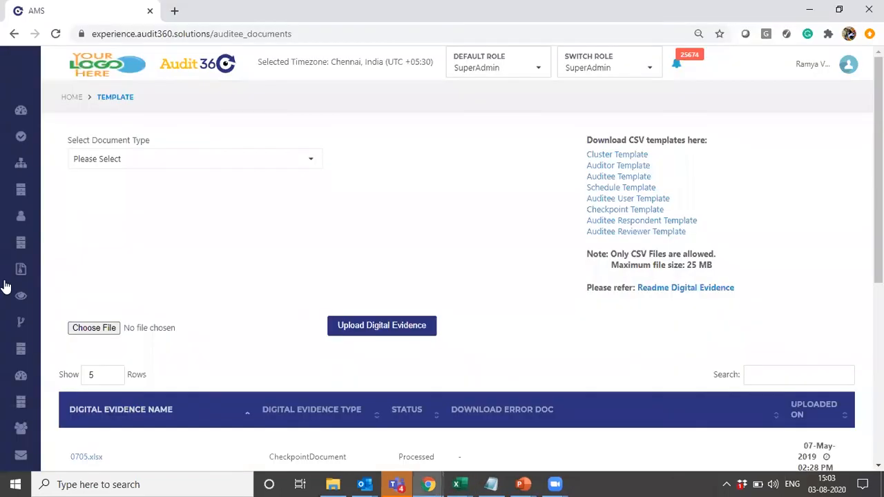
{"action": "mouse_move", "coordinate": [5, 285]}
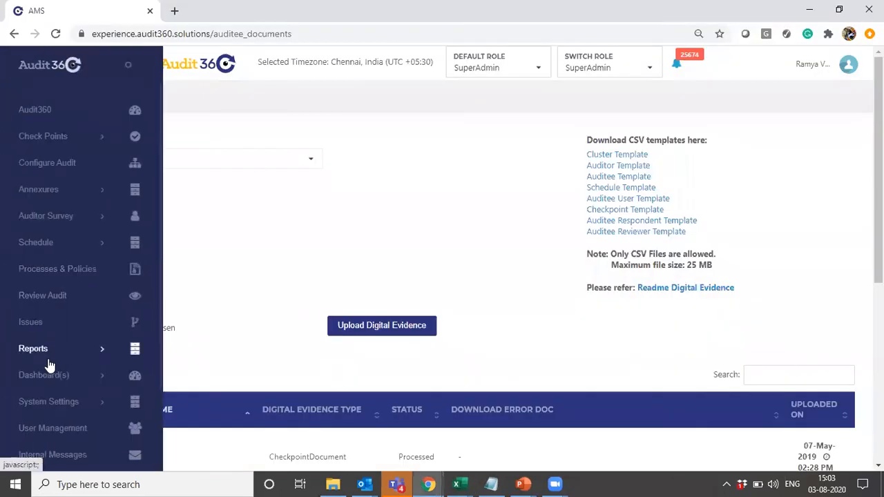
{"action": "left_click", "coordinate": [51, 429]}
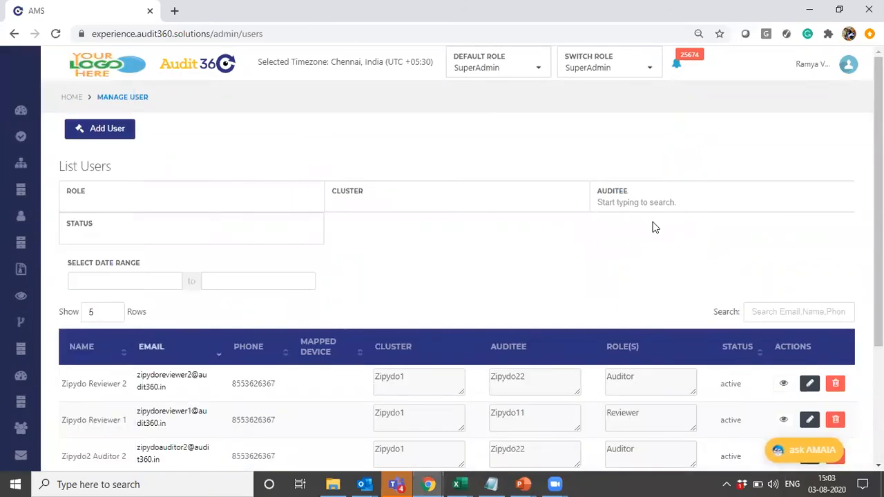
- Look through the List Users table, including its cluster, auditee, role and status details
{"action": "scroll", "coordinate": [286, 178], "scroll_direction": "down", "scroll_amount": 2}
{"action": "scroll", "coordinate": [286, 178], "scroll_direction": "up", "scroll_amount": 2}
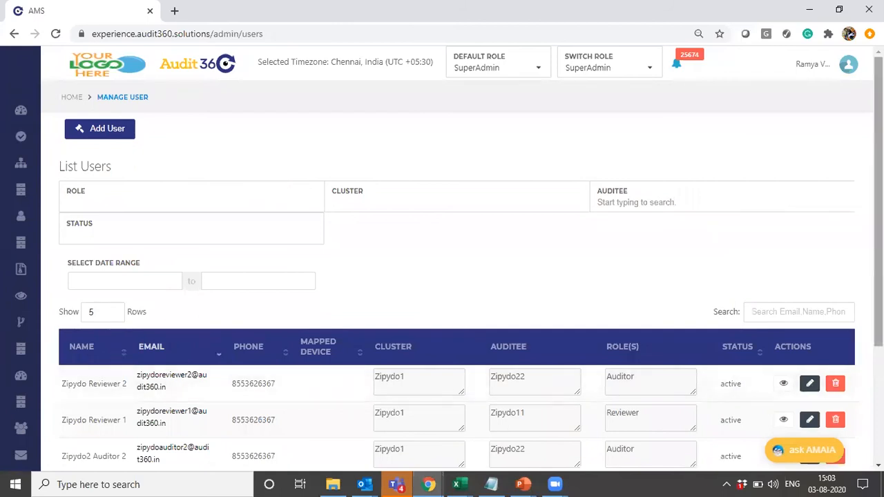
{"action": "scroll", "coordinate": [456, 311], "scroll_direction": "down", "scroll_amount": 1}
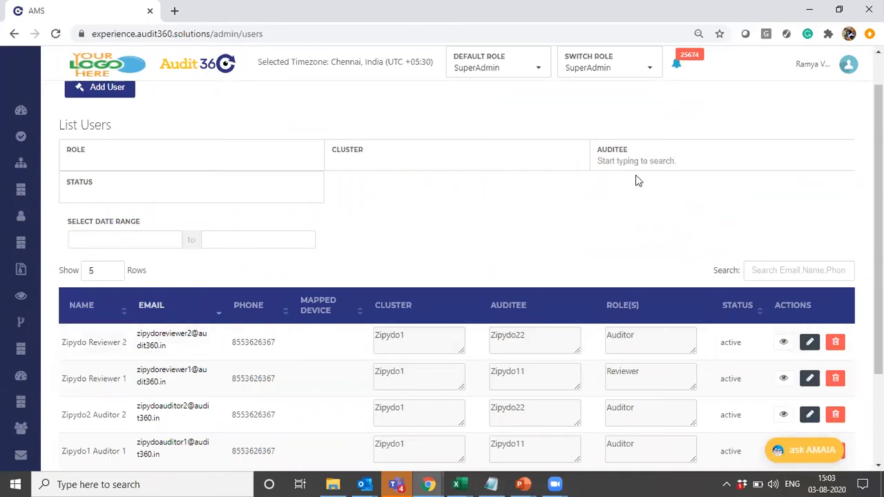
{"action": "scroll", "coordinate": [456, 276], "scroll_direction": "down", "scroll_amount": 2}
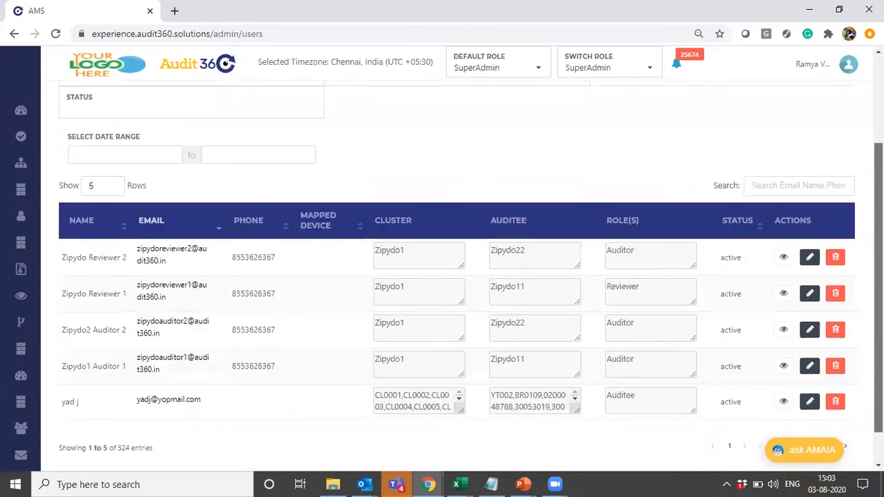
{"action": "scroll", "coordinate": [456, 276], "scroll_direction": "down", "scroll_amount": 1}
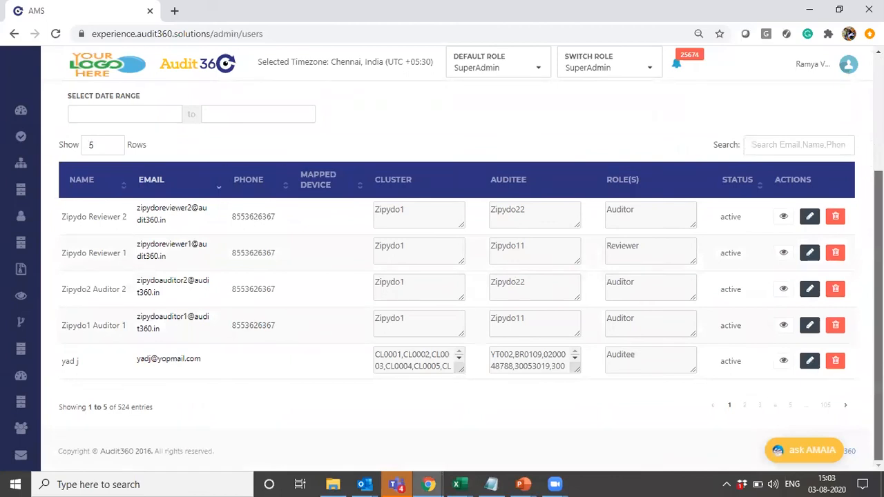
{"action": "scroll", "coordinate": [456, 276], "scroll_direction": "up", "scroll_amount": 4}
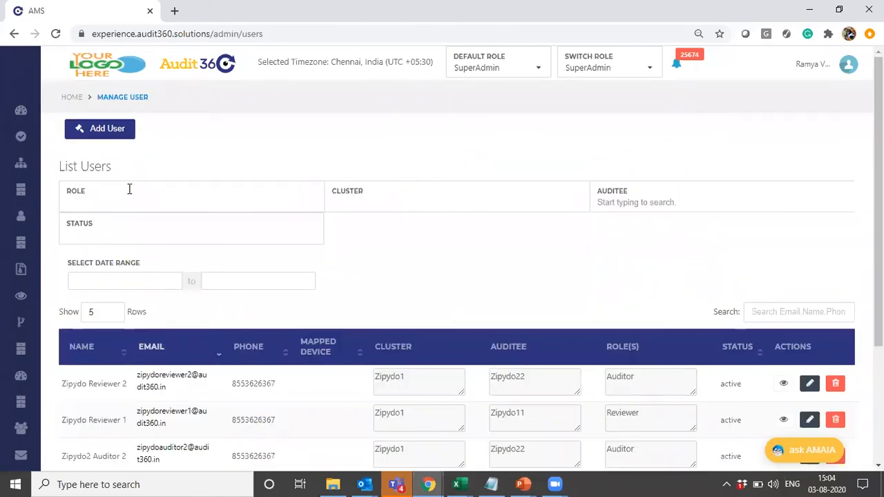
- Examine the Role, Cluster and Auditee filters of the user list without applying any of them
{"action": "left_click", "coordinate": [91, 203]}
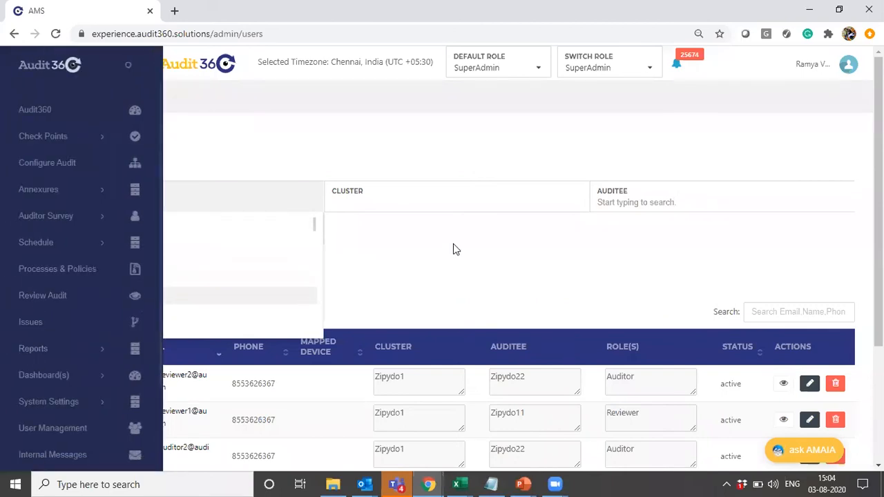
{"action": "left_click", "coordinate": [185, 207]}
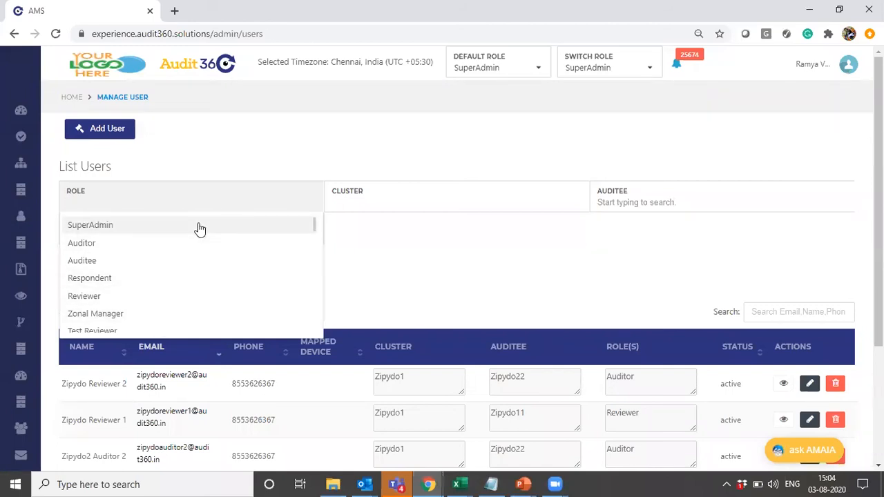
{"action": "left_click", "coordinate": [430, 250]}
{"action": "left_click", "coordinate": [386, 205]}
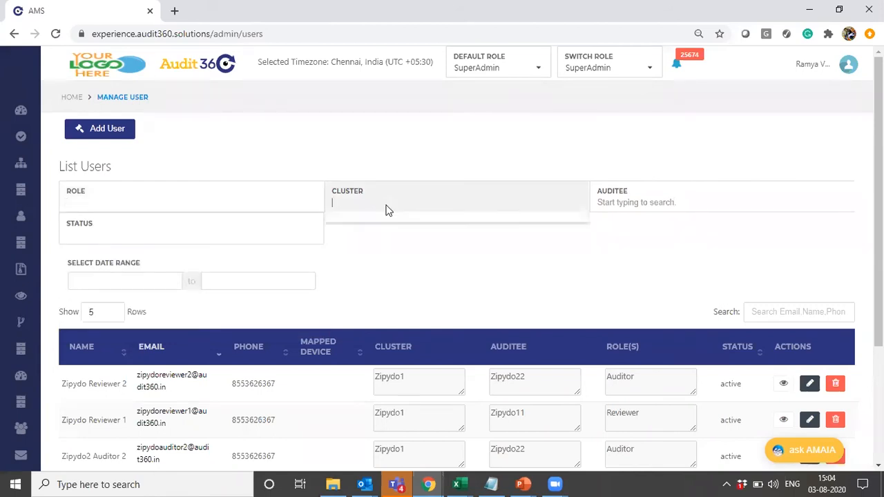
{"action": "left_click", "coordinate": [655, 265]}
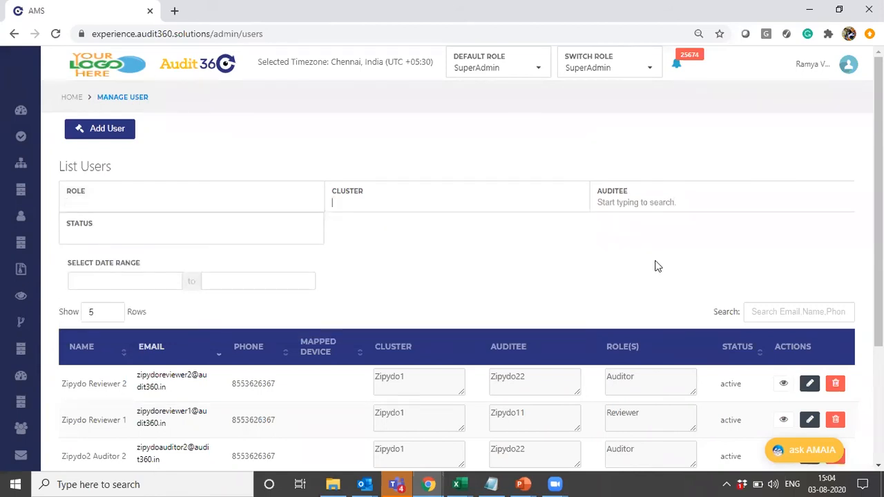
{"action": "left_click", "coordinate": [636, 201]}
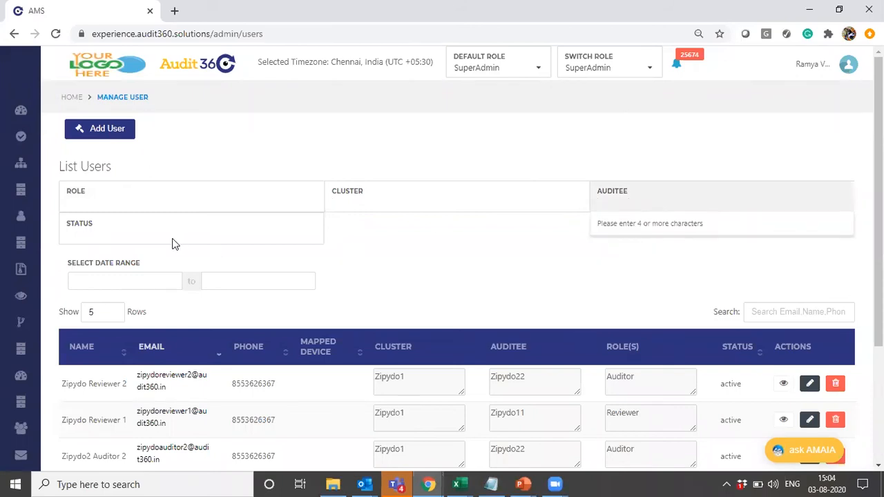
{"action": "left_click", "coordinate": [391, 262]}
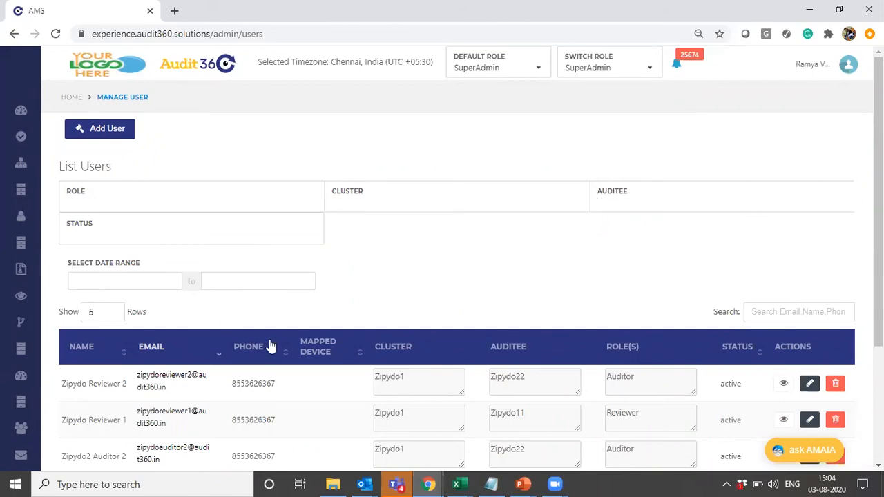
- Search the user list for "demo" and clear the search term again
{"action": "left_click", "coordinate": [755, 316]}
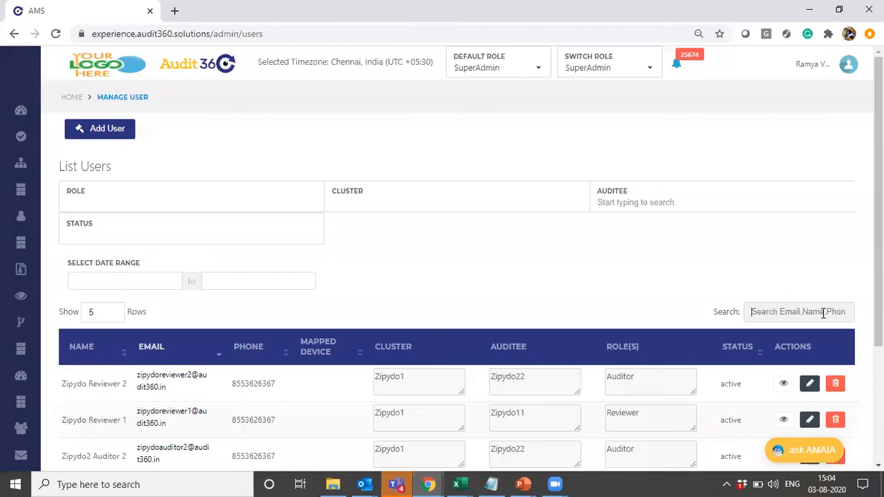
{"action": "type", "text": "demo"}
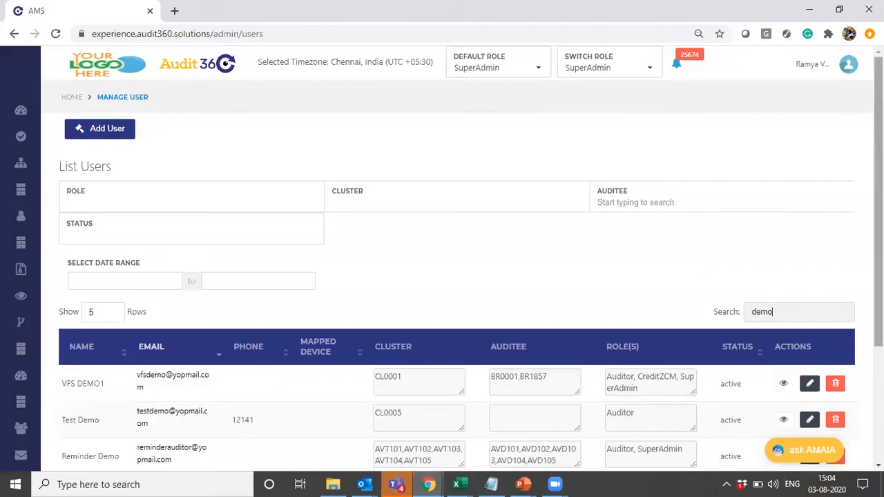
{"action": "key", "text": "BackSpace"}
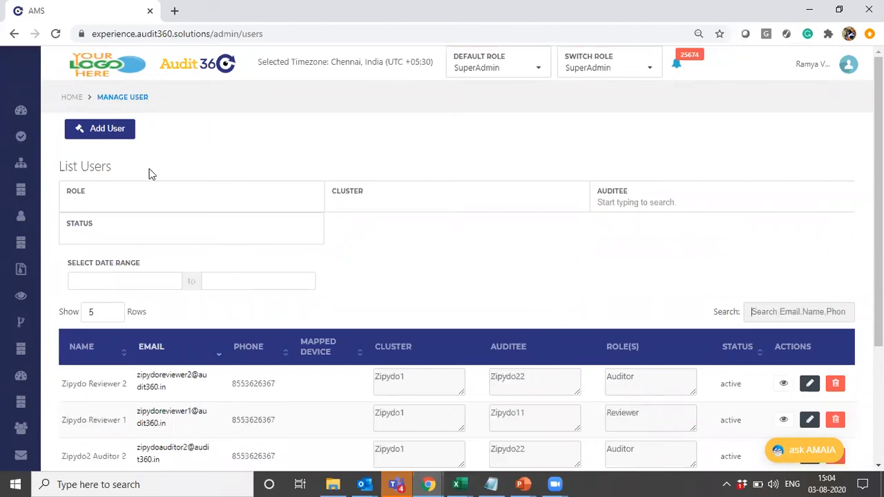
- Start adding a new user and enter the person's first and last name
{"action": "left_click", "coordinate": [115, 136]}
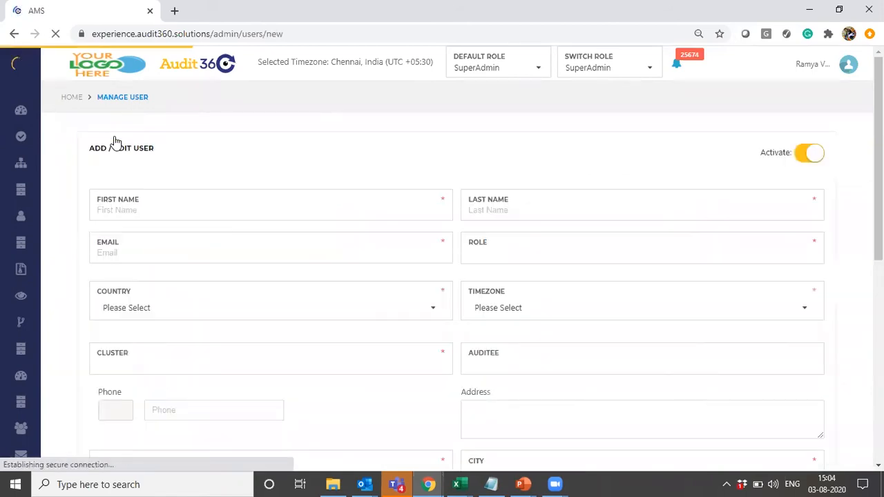
{"action": "mouse_move", "coordinate": [877, 138]}
{"action": "left_mouse_down"}
{"action": "mouse_move", "coordinate": [877, 164]}
{"action": "mouse_move", "coordinate": [878, 154]}
{"action": "left_mouse_up"}
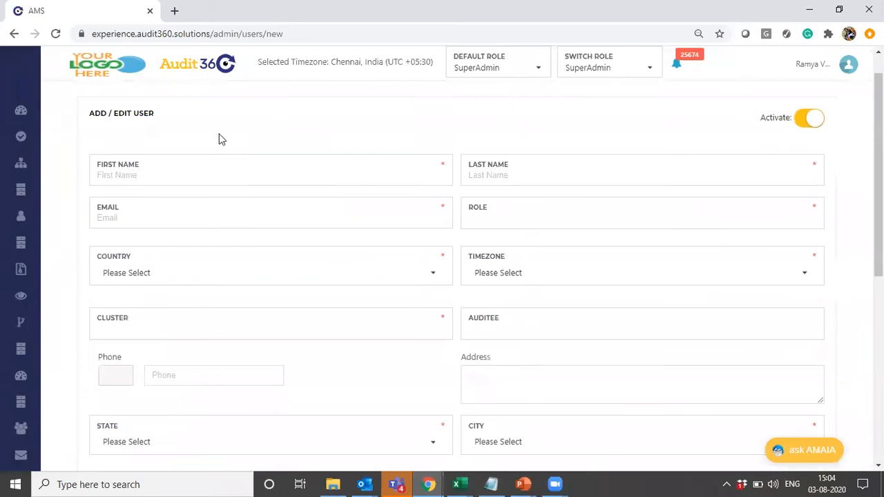
{"action": "left_click", "coordinate": [164, 183]}
{"action": "key", "text": "Tab"}
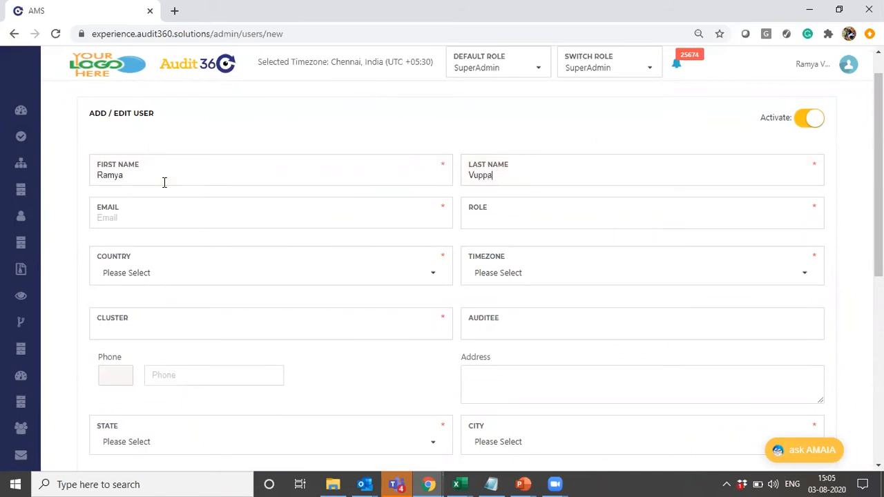
- Fill in the new user's e-mail address
{"action": "left_click", "coordinate": [152, 214]}
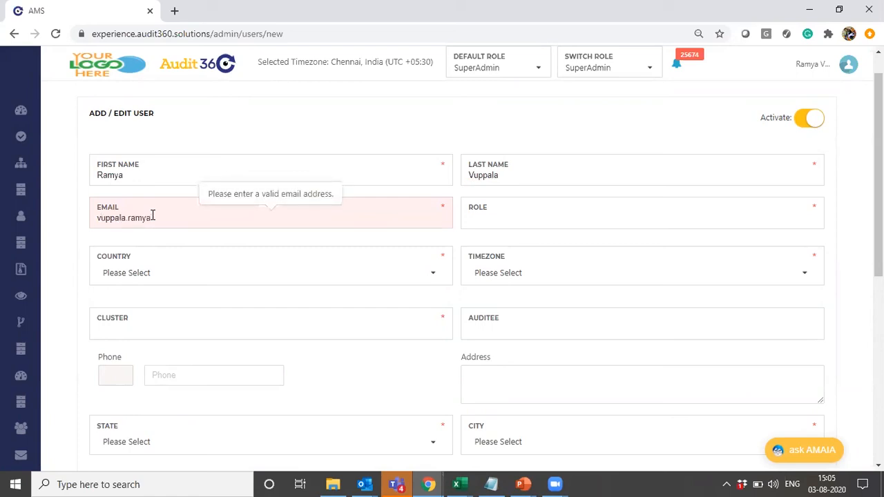
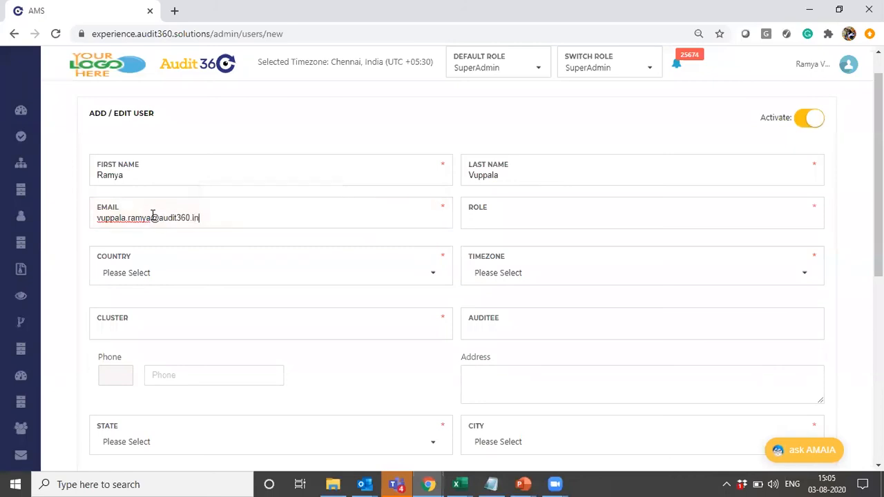
- Assign the SuperAdmin role to the new user
{"action": "key", "text": "Tab"}
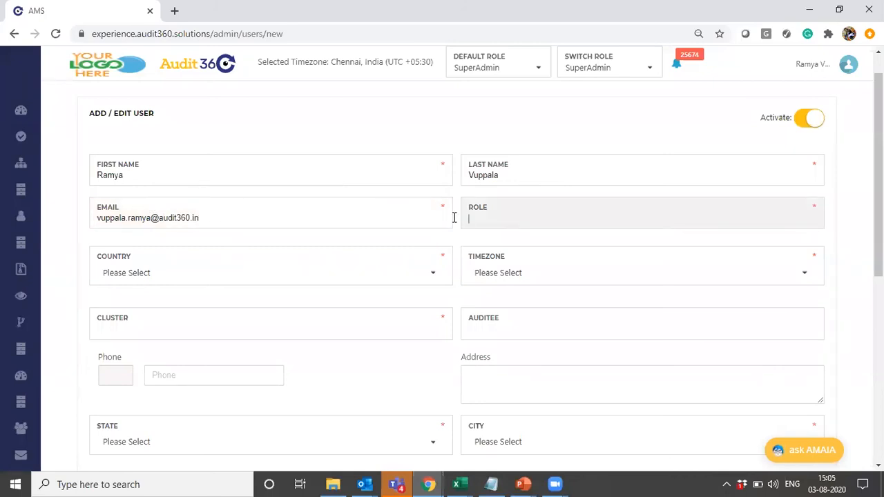
{"action": "type", "text": "su"}
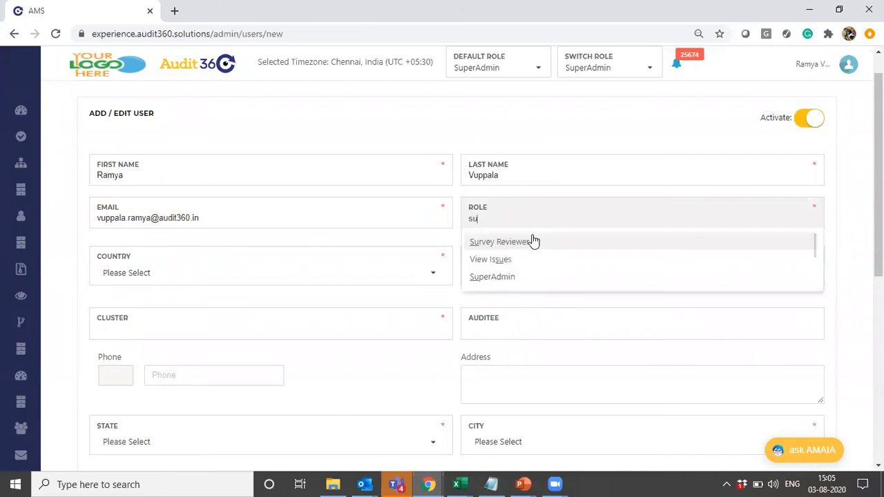
{"action": "type", "text": "pe"}
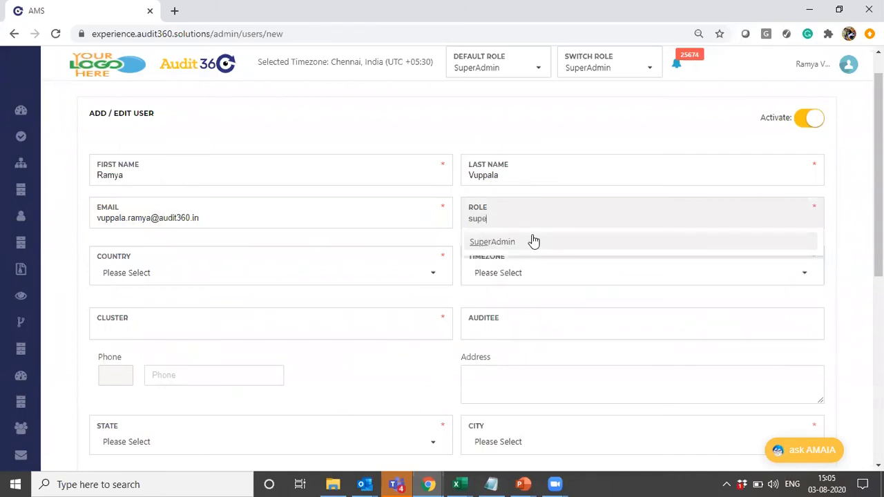
{"action": "left_click", "coordinate": [517, 247]}
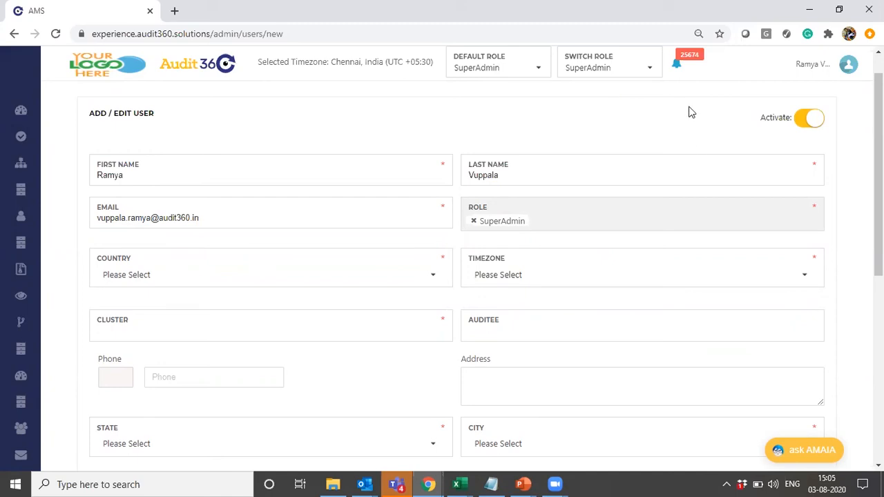
- Open the Switch Role list to view the roles available to the signed-in account
{"action": "left_click", "coordinate": [646, 67]}
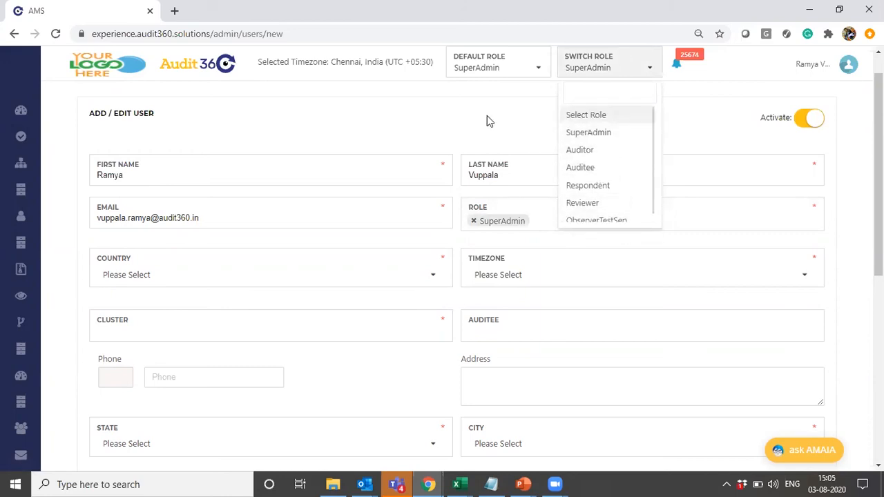
- Look through the roles offered in the Switch Role list and close it without changing the role
{"action": "scroll", "coordinate": [585, 222], "scroll_direction": "down", "scroll_amount": 1}
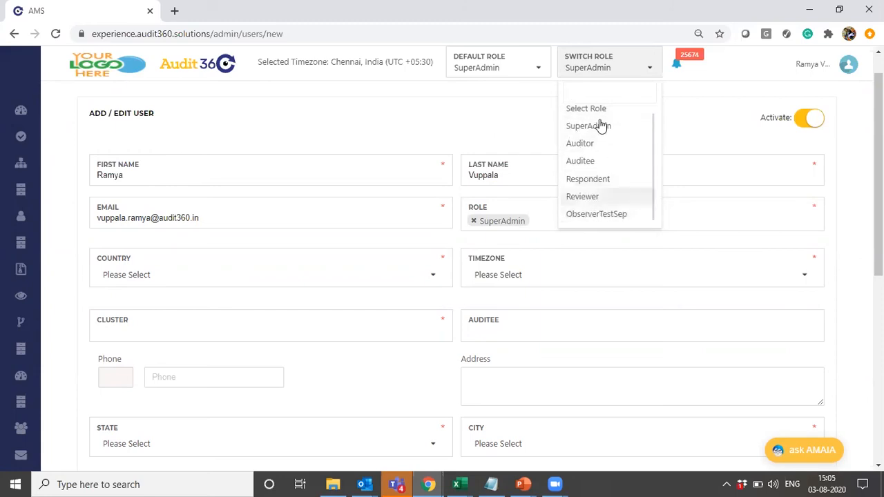
{"action": "scroll", "coordinate": [585, 162], "scroll_direction": "up", "scroll_amount": 1}
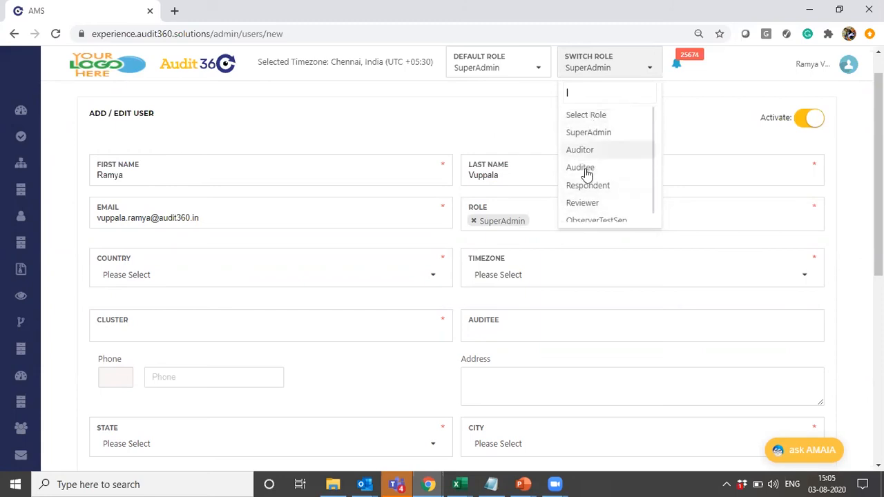
{"action": "left_click", "coordinate": [502, 109]}
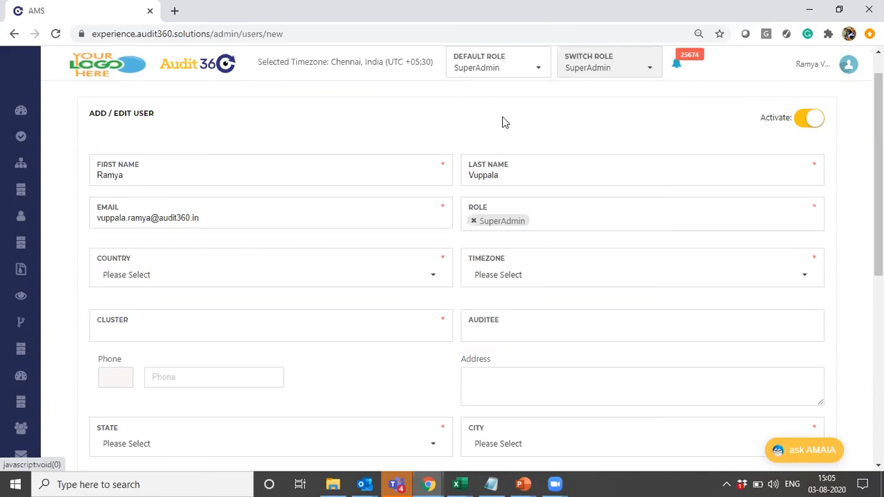
- Add the Auditor role to the new user alongside SuperAdmin
{"action": "left_click", "coordinate": [589, 221]}
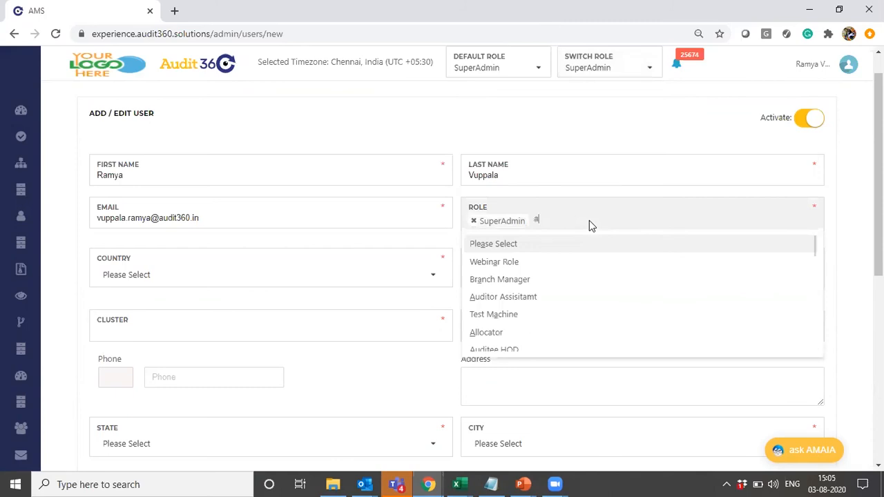
{"action": "type", "text": "aud"}
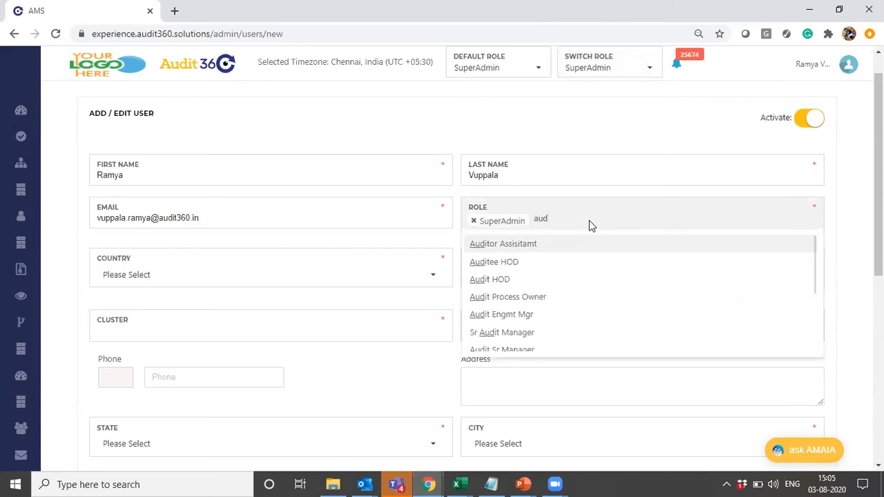
{"action": "type", "text": "ito"}
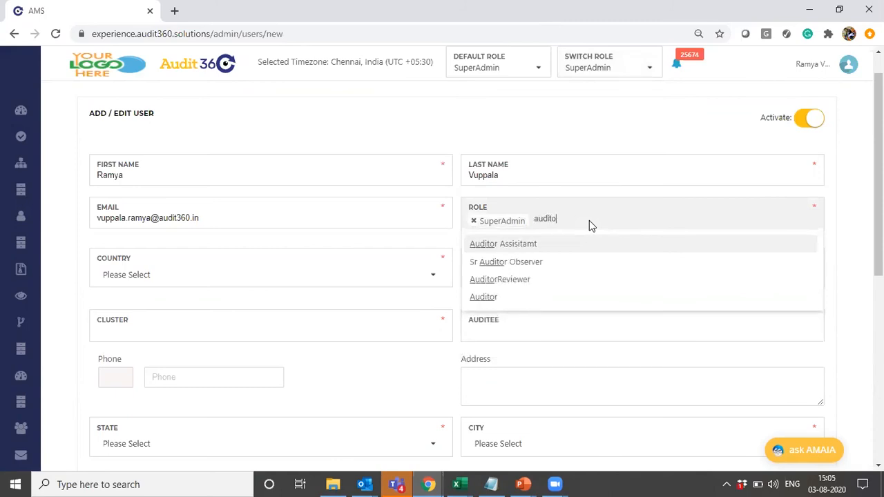
{"action": "left_click", "coordinate": [478, 296]}
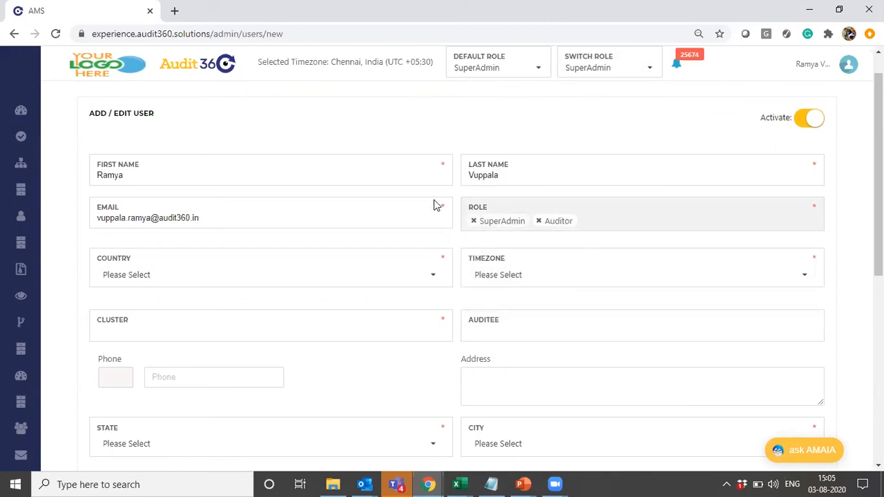
{"action": "left_click", "coordinate": [573, 113]}
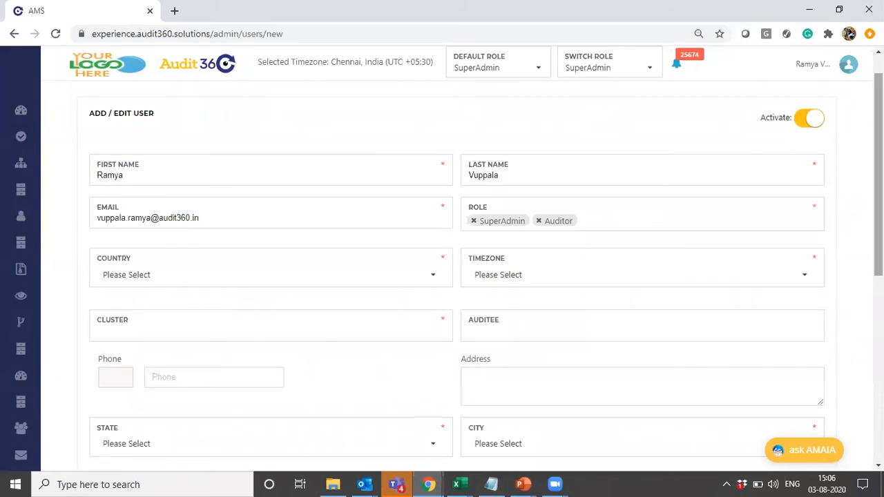
- Set the new user's country to india and the timezone to Chennai
{"action": "left_click_drag", "start_coordinate": [878, 172], "coordinate": [878, 208]}
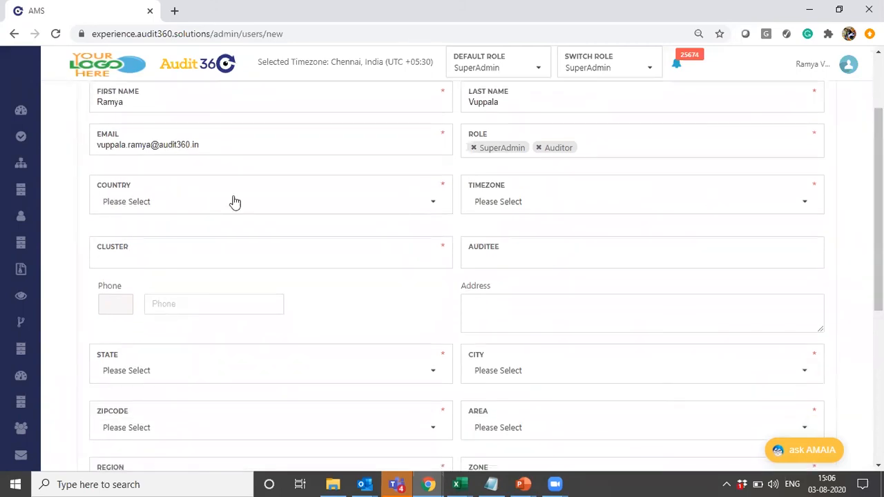
{"action": "left_click", "coordinate": [132, 199]}
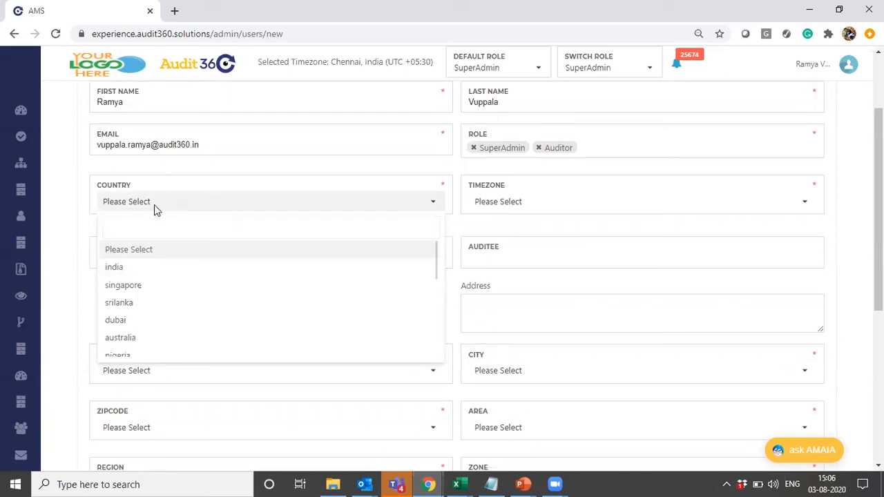
{"action": "scroll", "coordinate": [145, 270], "scroll_direction": "down", "scroll_amount": 1}
{"action": "left_click", "coordinate": [146, 261]}
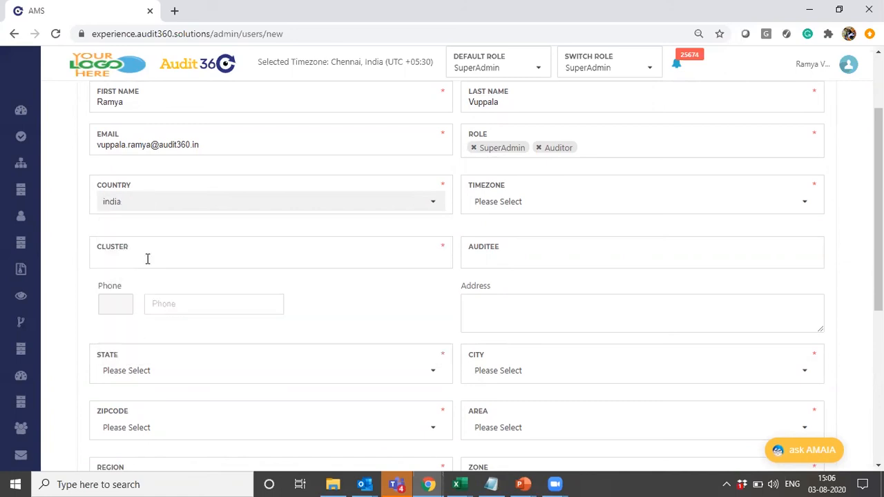
{"action": "left_click", "coordinate": [513, 207]}
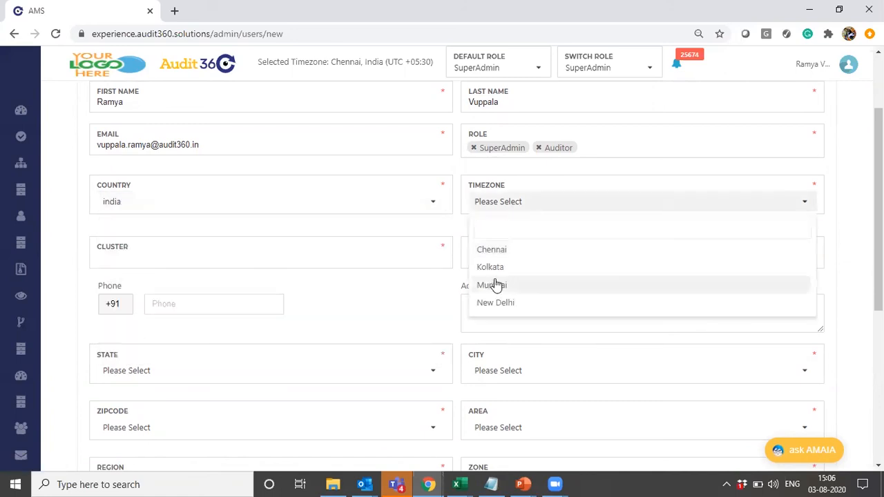
{"action": "left_click", "coordinate": [492, 250]}
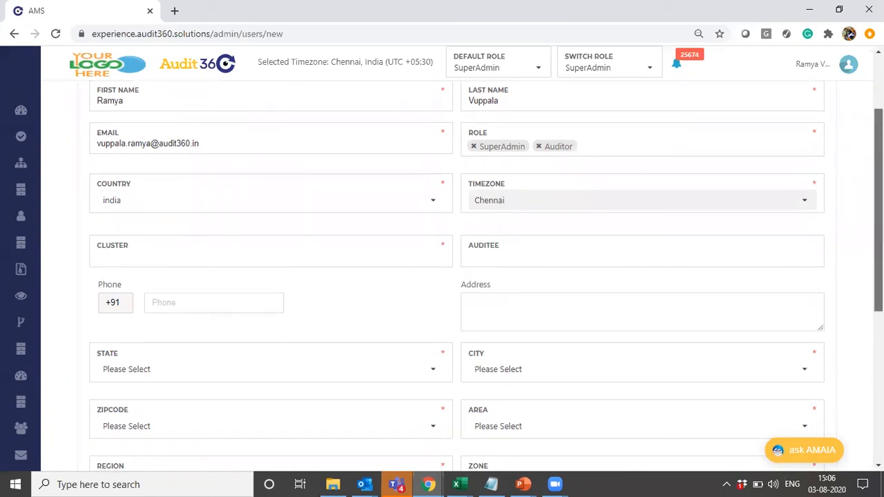
- Assign the clusters CL0003 - Mumbai Western, CL0004 - Mumbai Central and CL0005 - Mumbai Harbour to the new user
{"action": "scroll", "coordinate": [346, 210], "scroll_direction": "down", "scroll_amount": 1}
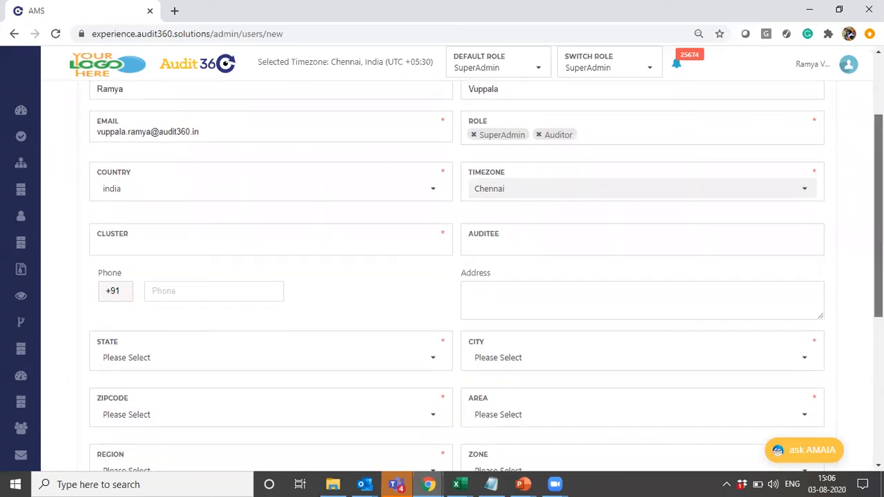
{"action": "left_click", "coordinate": [158, 247]}
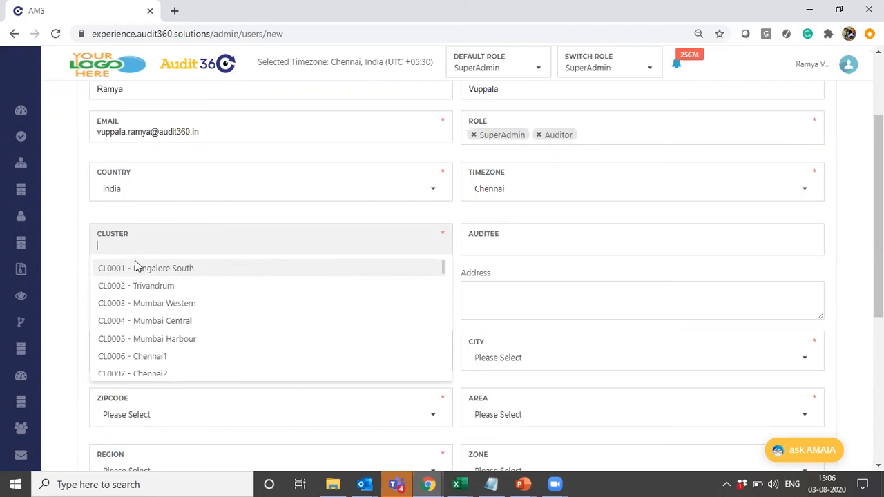
{"action": "left_click", "coordinate": [163, 304]}
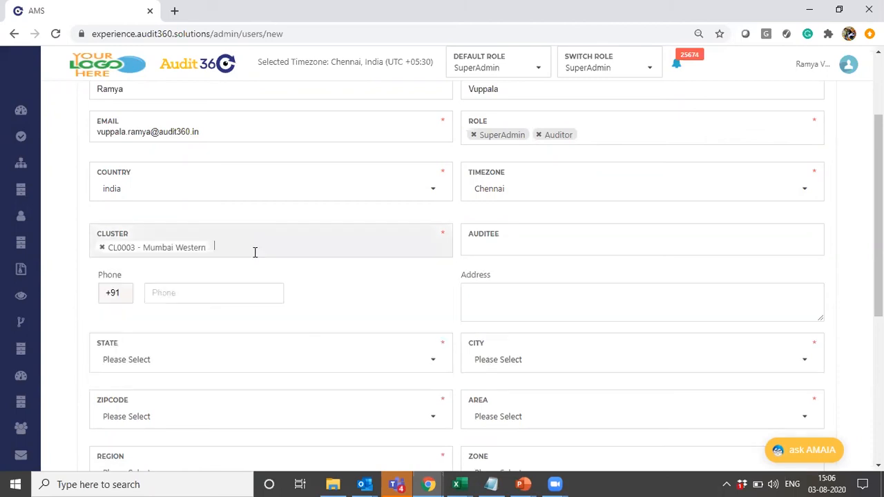
{"action": "left_click", "coordinate": [247, 244]}
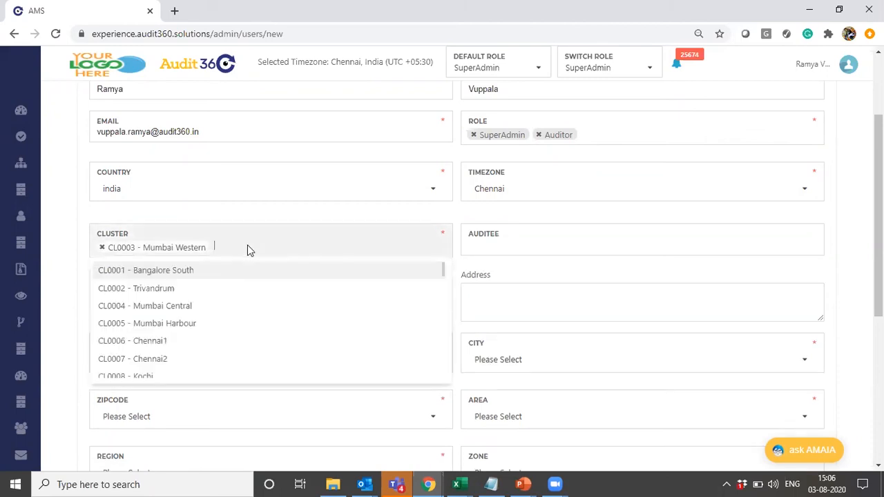
{"action": "left_click", "coordinate": [196, 305]}
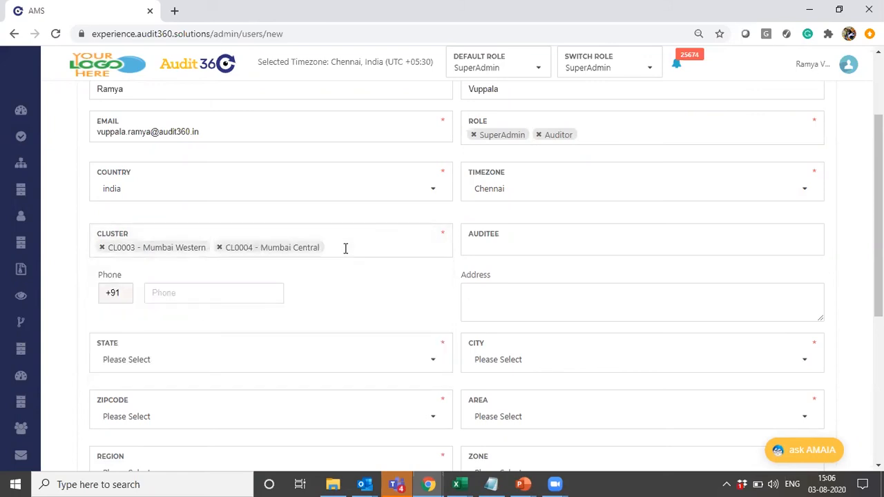
{"action": "left_click", "coordinate": [343, 252]}
{"action": "left_click", "coordinate": [189, 308]}
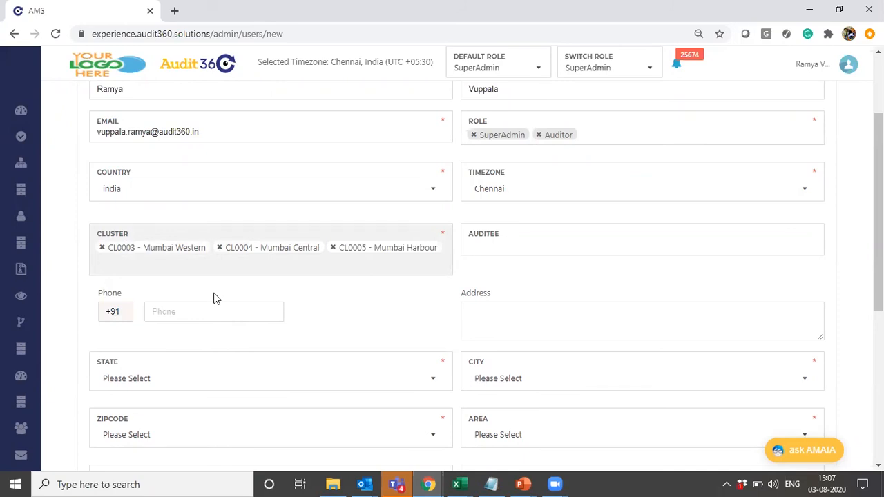
{"action": "left_click", "coordinate": [361, 302]}
{"action": "mouse_move", "coordinate": [878, 211]}
{"action": "left_mouse_down"}
{"action": "mouse_move", "coordinate": [878, 155]}
{"action": "mouse_move", "coordinate": [878, 206]}
{"action": "left_mouse_up"}
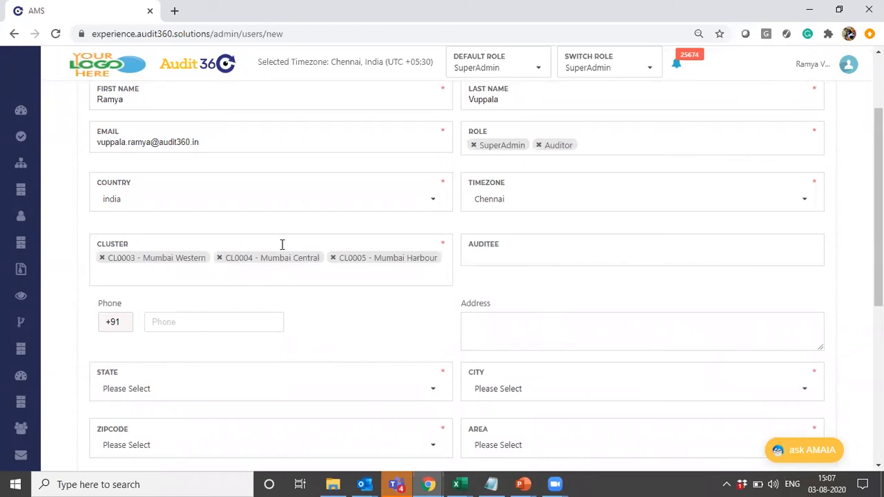
- Map the auditee BR0019 - Evershine Nagar to the new user and remove it again
{"action": "left_click", "coordinate": [526, 254]}
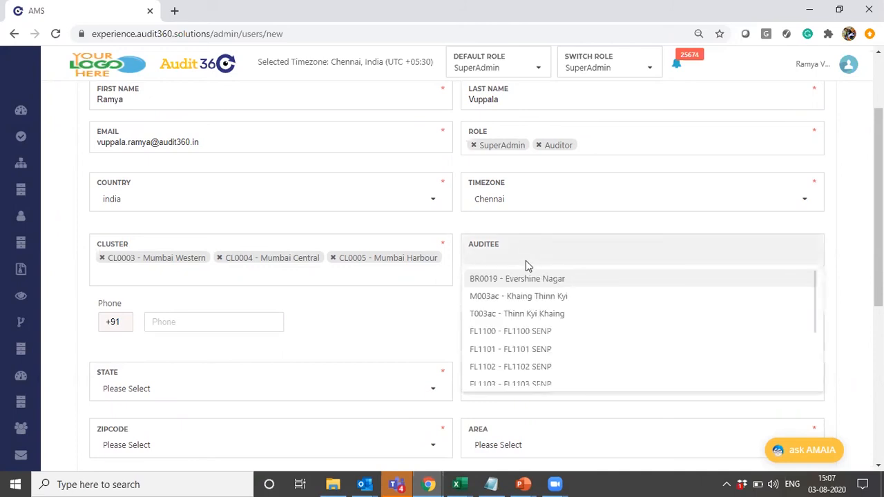
{"action": "left_click", "coordinate": [523, 287]}
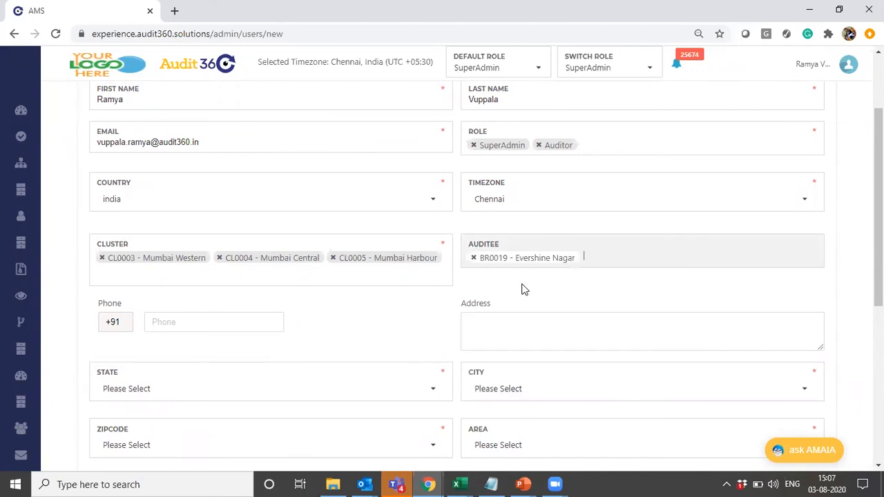
{"action": "scroll", "coordinate": [261, 205], "scroll_direction": "down", "scroll_amount": 1}
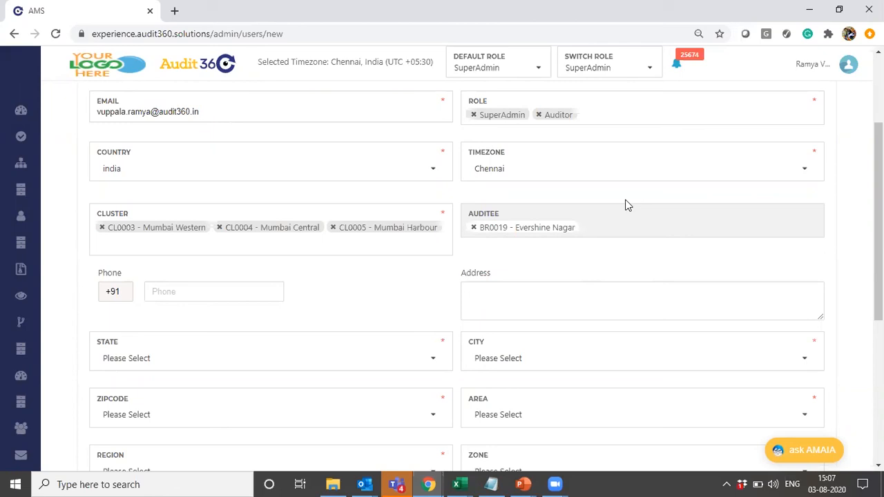
{"action": "left_click", "coordinate": [473, 229]}
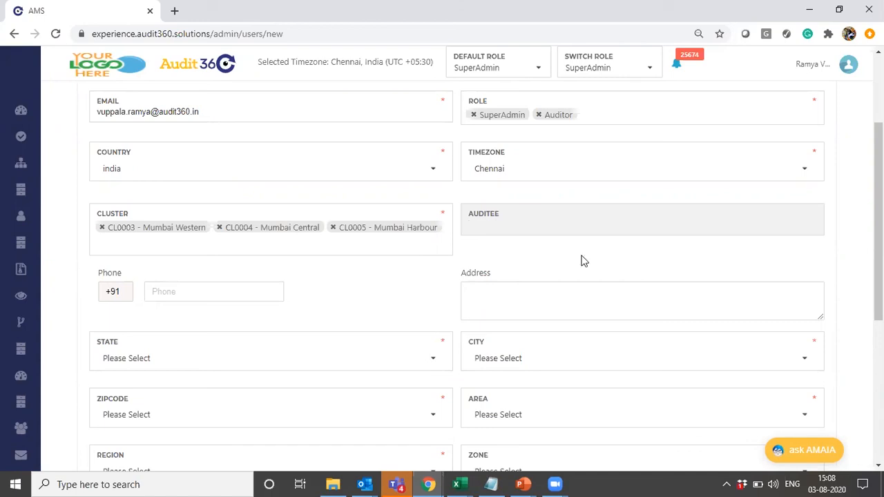
{"action": "scroll", "coordinate": [878, 221], "scroll_direction": "down", "scroll_amount": 2}
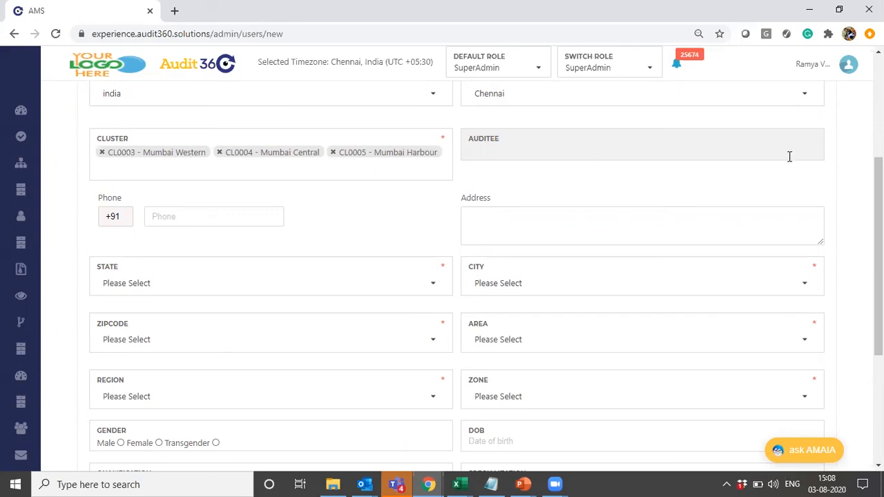
{"action": "left_click", "coordinate": [351, 186]}
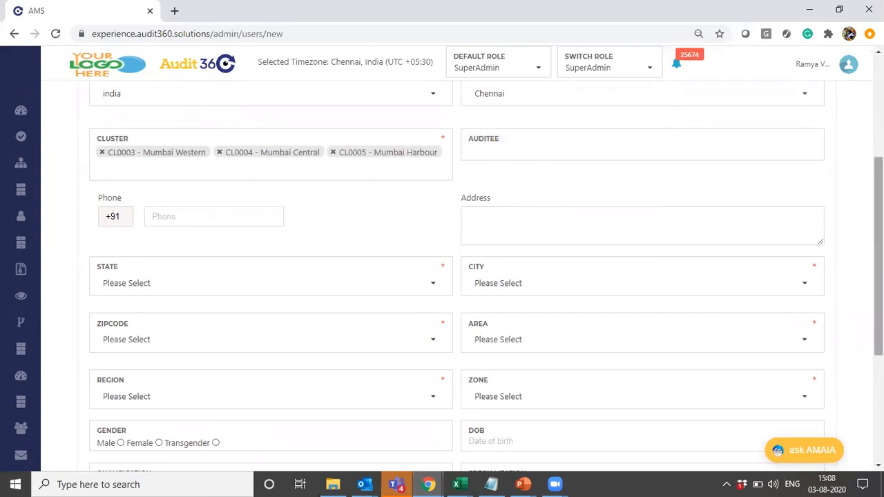
- Fill in the new user's phone number
{"action": "scroll", "coordinate": [876, 255], "scroll_direction": "down", "scroll_amount": 1}
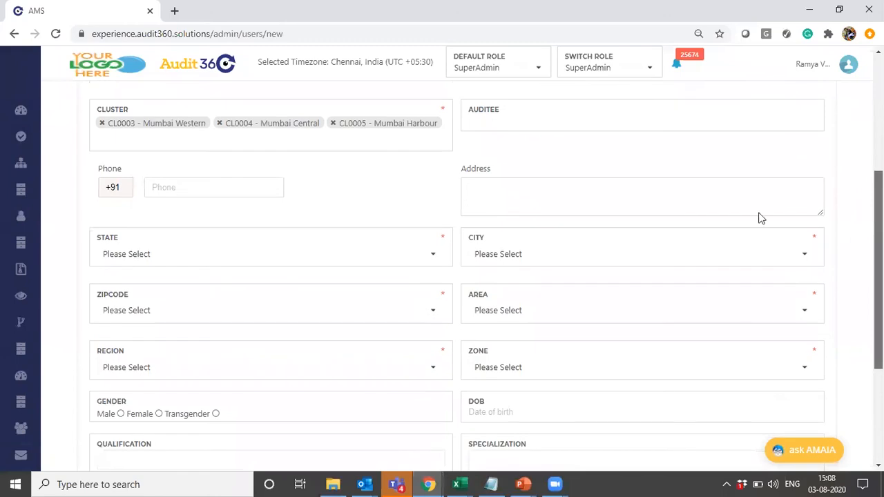
{"action": "left_click", "coordinate": [177, 190]}
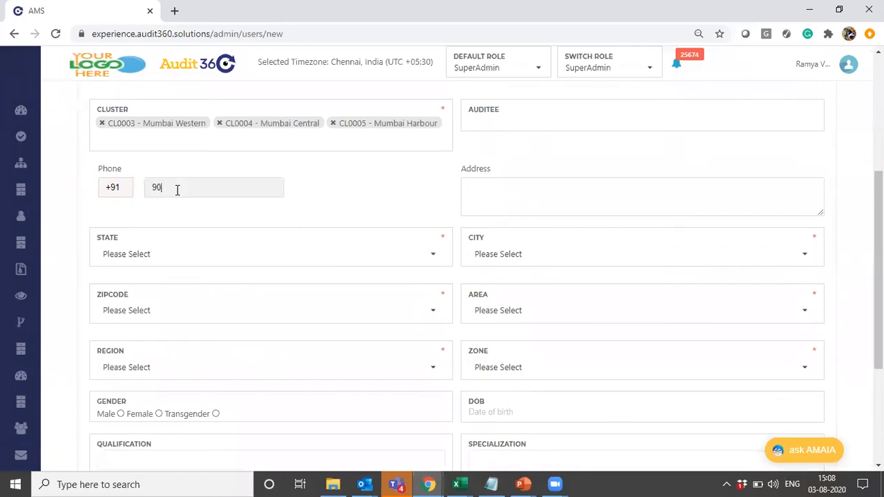
- Set the new user's location to state Maharashtra, city Mumbai, zipcode 400095 and area Dadar East
{"action": "left_click", "coordinate": [160, 255]}
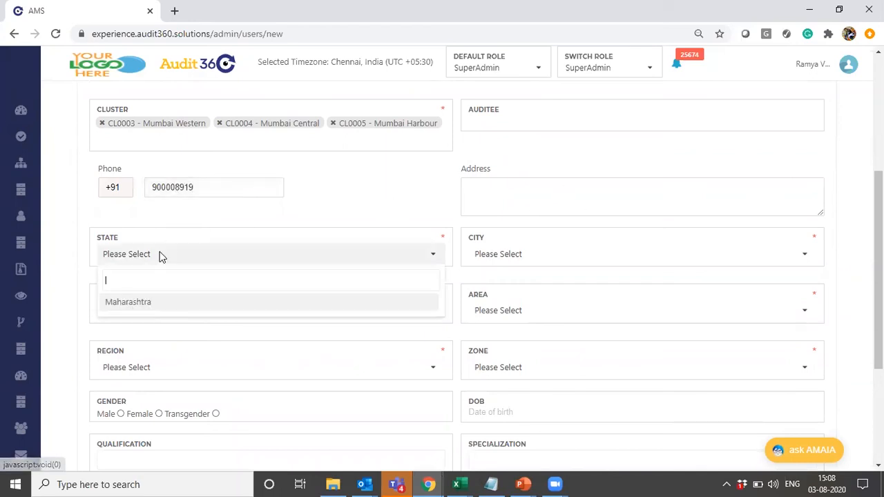
{"action": "left_click", "coordinate": [550, 255]}
{"action": "left_click", "coordinate": [523, 305]}
{"action": "left_click", "coordinate": [366, 310]}
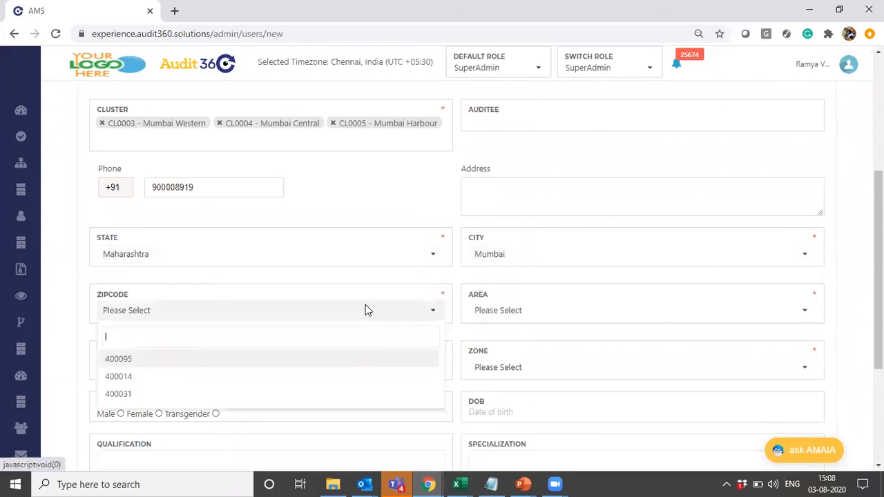
{"action": "left_click", "coordinate": [228, 364]}
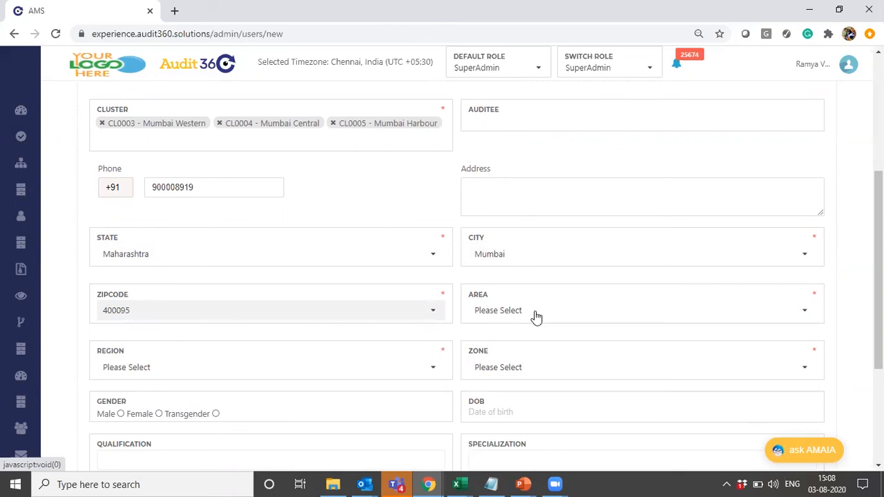
{"action": "left_click", "coordinate": [533, 312]}
{"action": "left_click", "coordinate": [534, 377]}
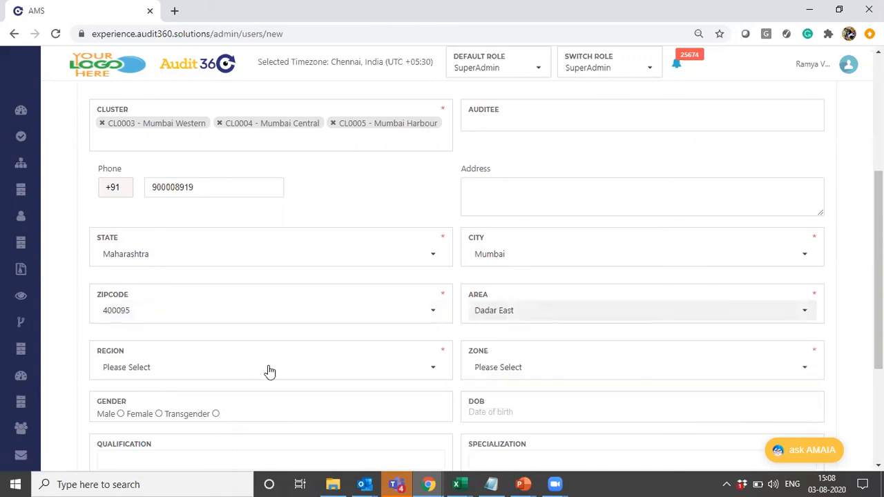
- Set the region to North East and the zone to North, and submit the new user form
{"action": "left_click", "coordinate": [260, 368]}
{"action": "left_click", "coordinate": [177, 416]}
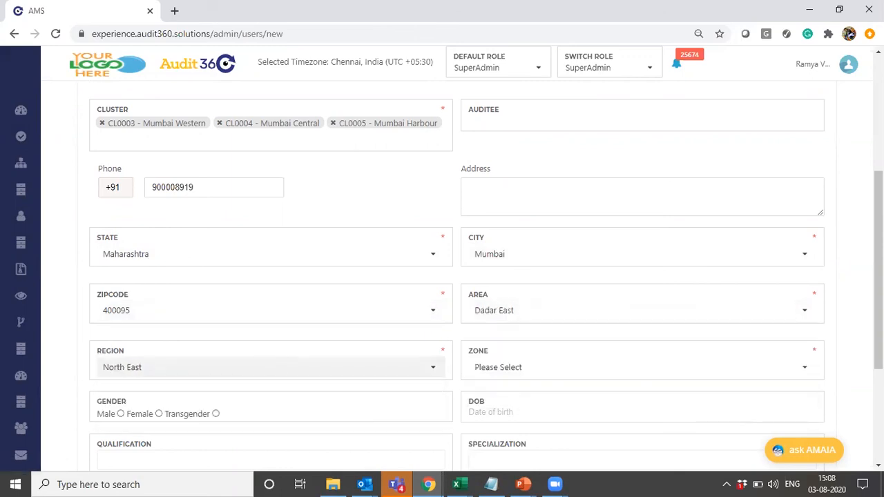
{"action": "scroll", "coordinate": [878, 311], "scroll_direction": "down", "scroll_amount": 3}
{"action": "left_click", "coordinate": [501, 177]}
{"action": "left_click", "coordinate": [488, 221]}
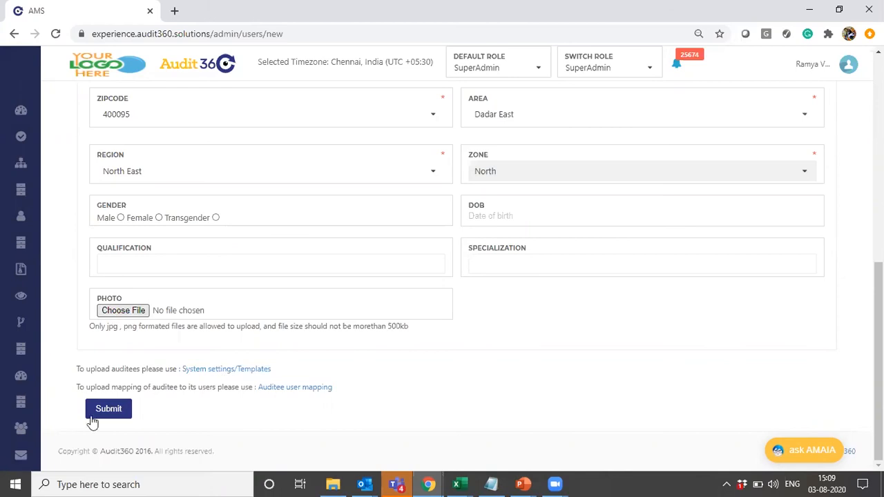
{"action": "left_click", "coordinate": [114, 409]}
{"action": "left_click", "coordinate": [115, 409]}
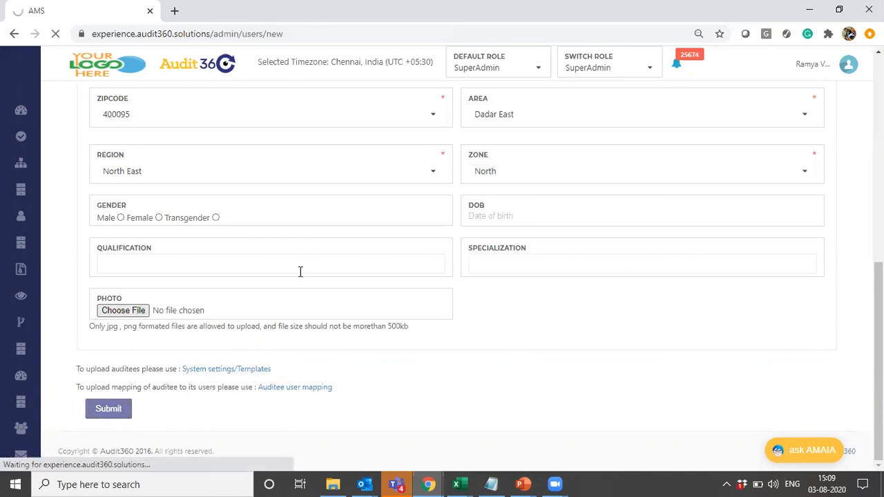
- Search the user list for the newly created user by first name
{"action": "left_click_drag", "start_coordinate": [878, 384], "coordinate": [878, 174]}
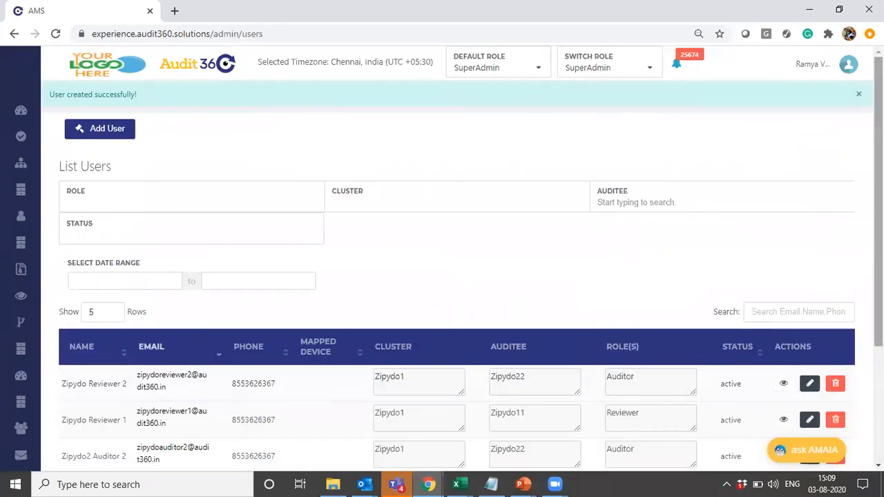
{"action": "left_click", "coordinate": [772, 306]}
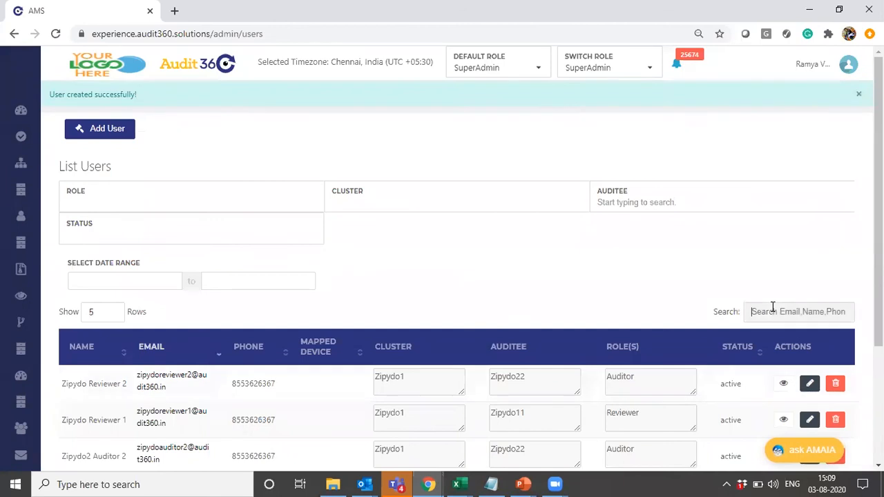
{"action": "type", "text": "ramya"}
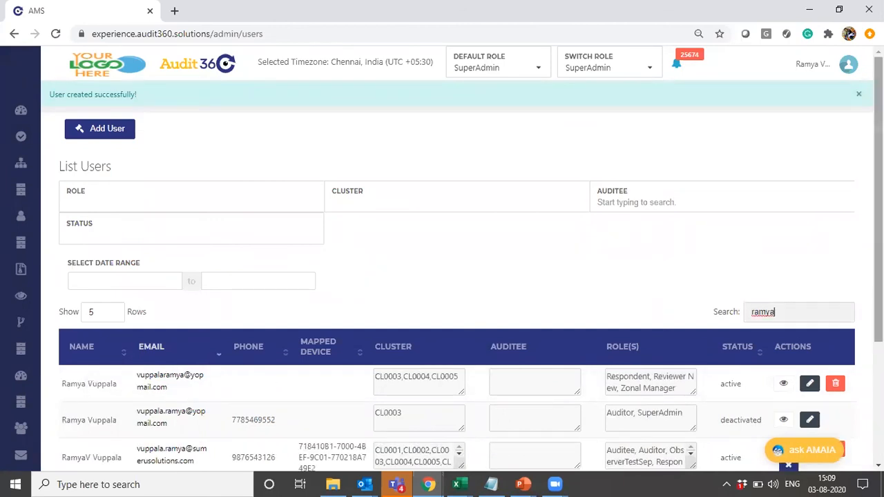
{"action": "scroll", "coordinate": [773, 306], "scroll_direction": "down", "scroll_amount": 3}
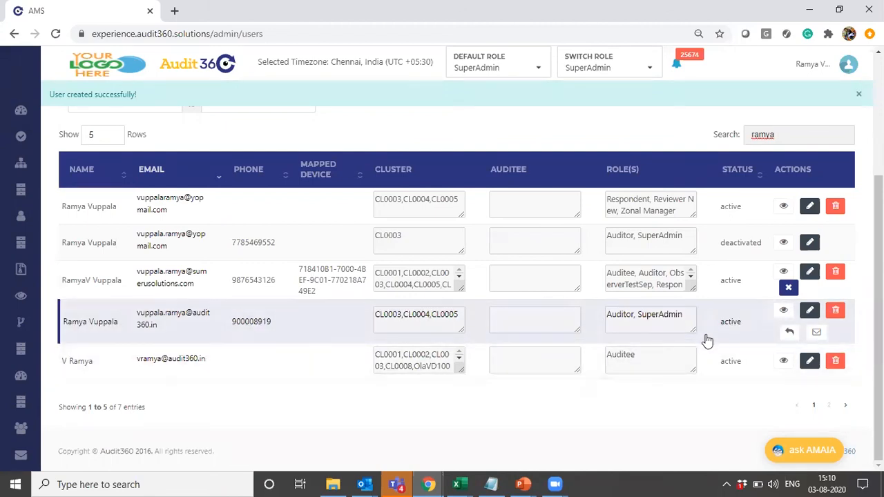
- Confirm the newly created user with the Auditor and SuperAdmin roles and dismiss the notification
{"action": "left_click", "coordinate": [793, 334]}
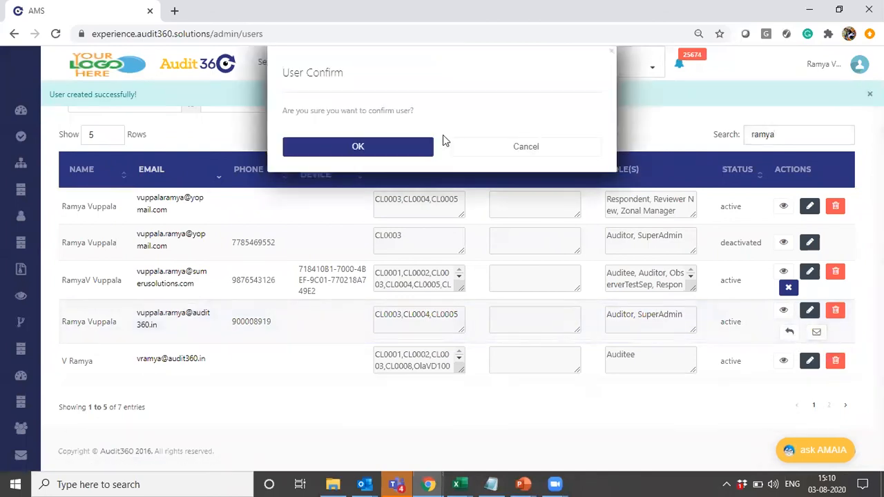
{"action": "left_click", "coordinate": [385, 154]}
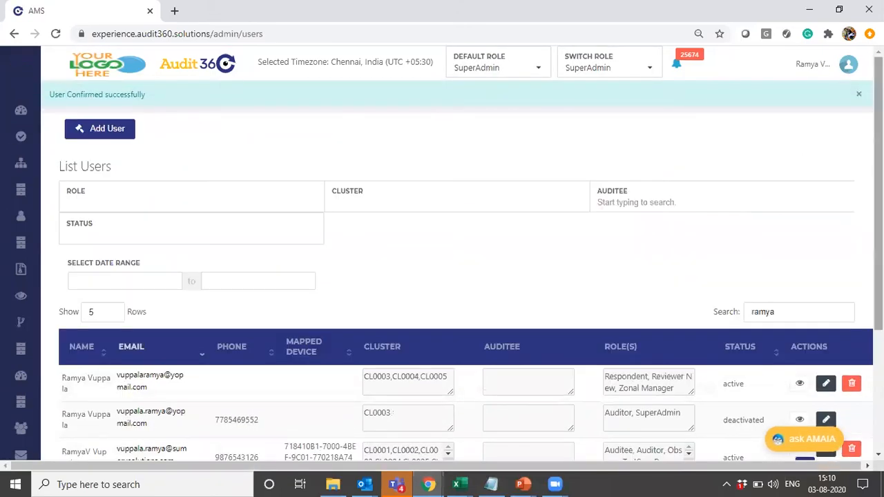
{"action": "left_click", "coordinate": [857, 97]}
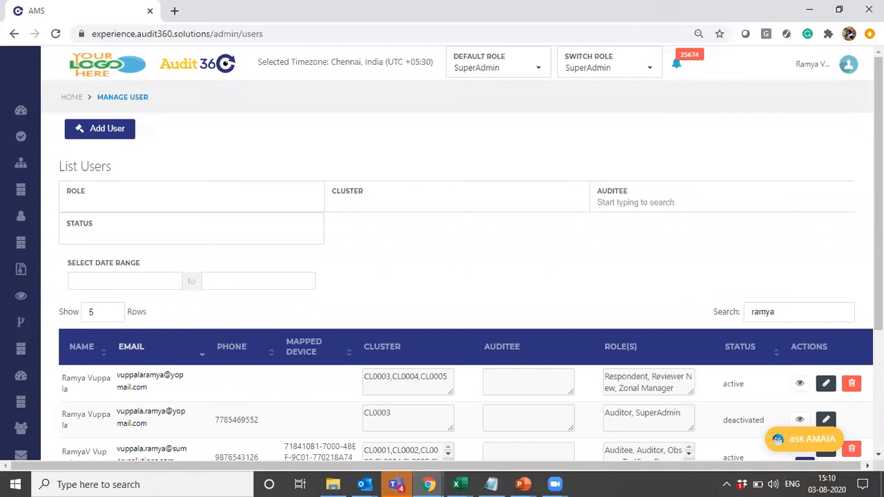
- Start deactivating the user with the Respondent, Reviewer New and Zonal Manager roles, giving the reason Others with the text "Test"
{"action": "scroll", "coordinate": [462, 276], "scroll_direction": "down", "scroll_amount": 3}
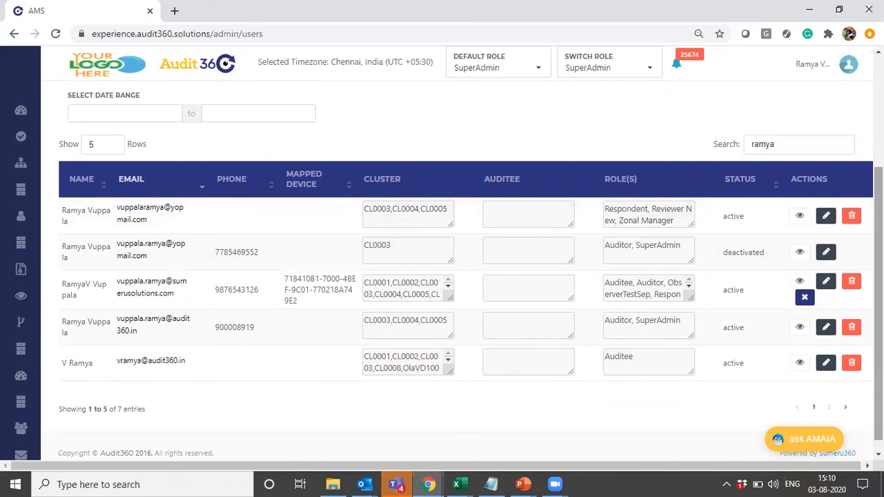
{"action": "left_click", "coordinate": [853, 217]}
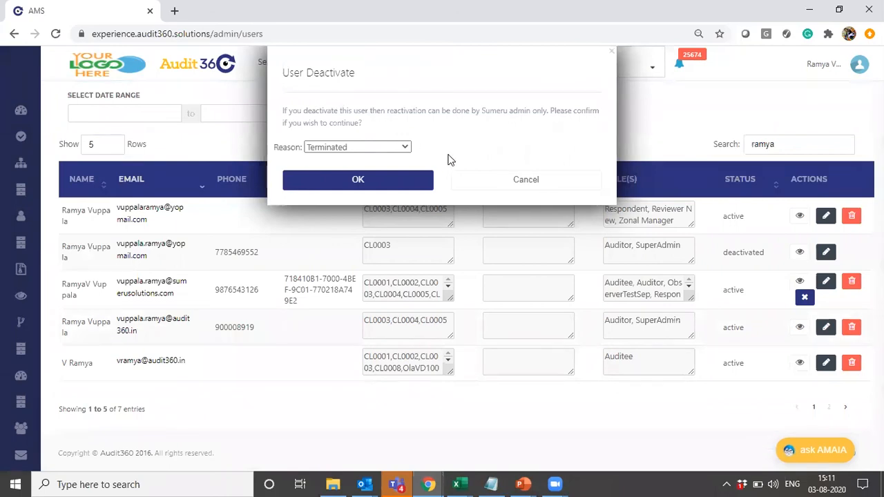
{"action": "left_click", "coordinate": [404, 149]}
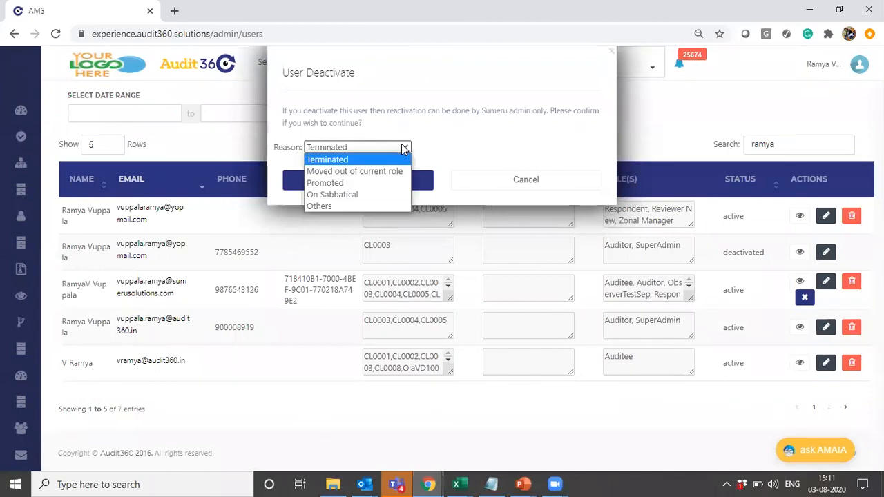
{"action": "left_click", "coordinate": [346, 206]}
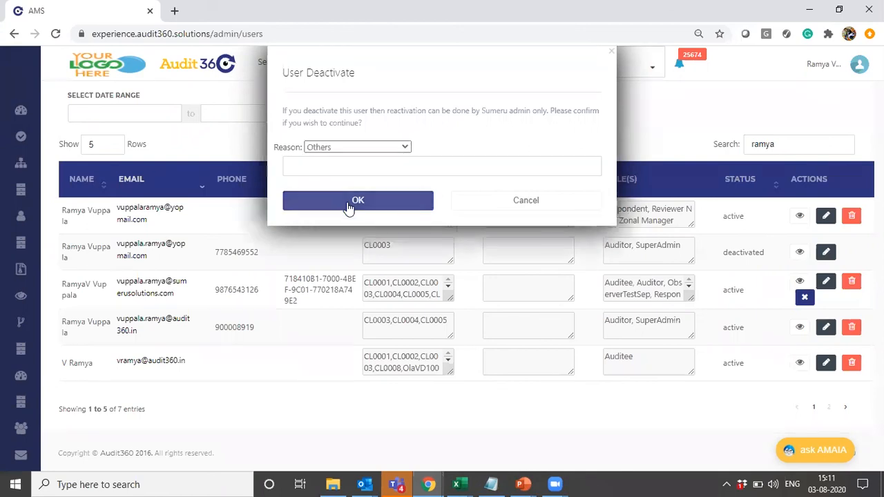
{"action": "left_click", "coordinate": [433, 166]}
{"action": "type", "text": "Test"}
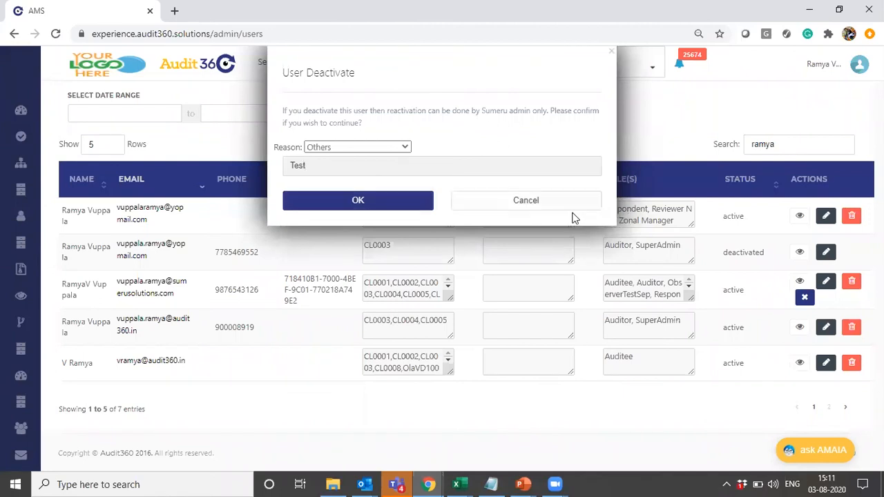
- Change the deactivation reason to On Sabbatical and cancel the user's deactivation
{"action": "left_click", "coordinate": [364, 147]}
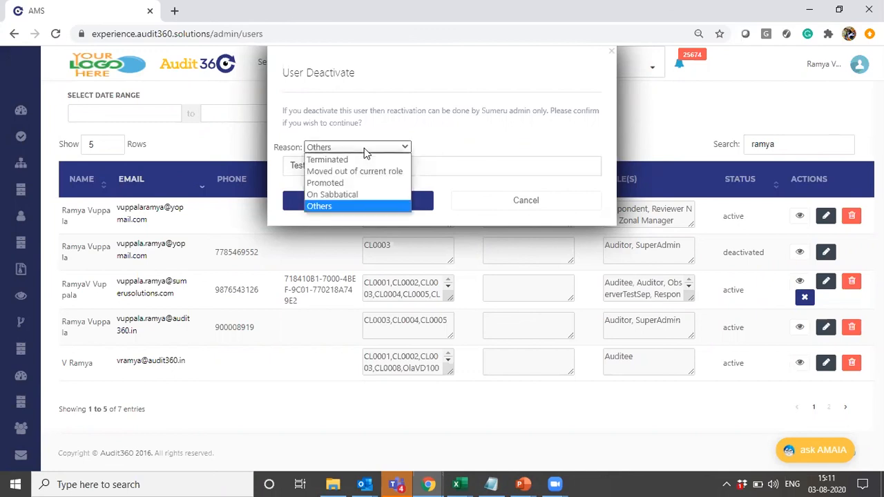
{"action": "left_click", "coordinate": [345, 198]}
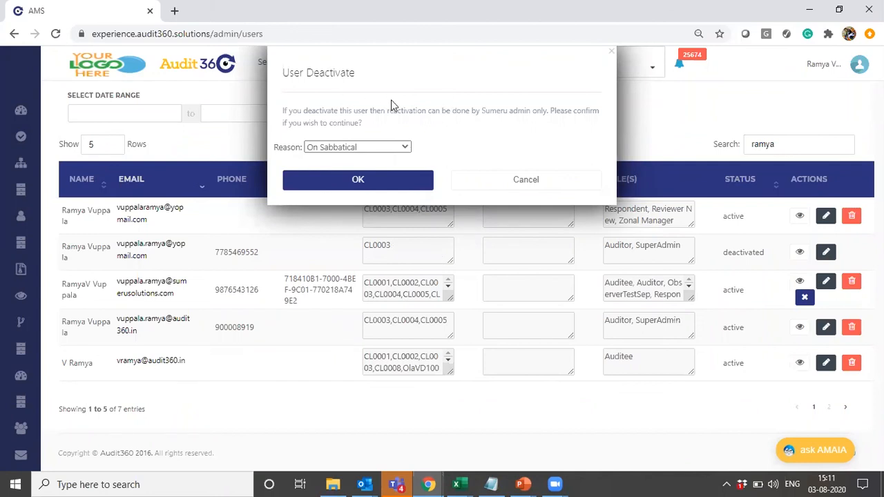
{"action": "left_click", "coordinate": [528, 180]}
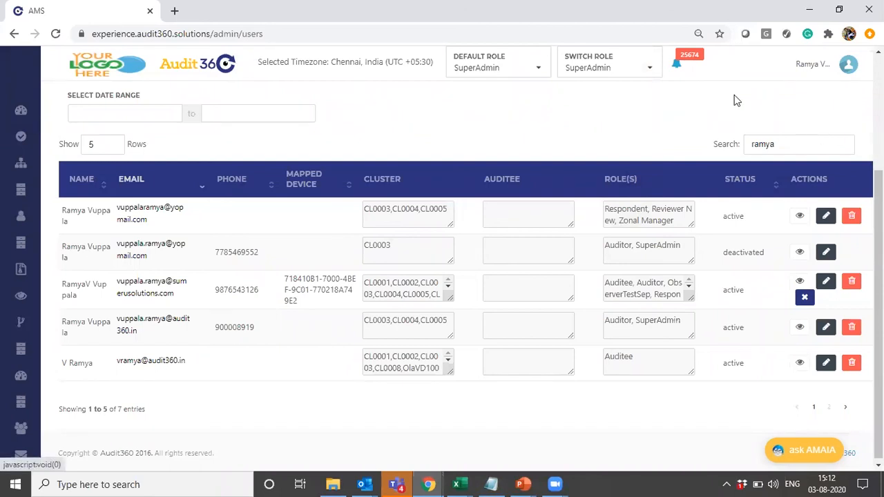
- Switch the active role to Auditor and return to the User Management slide in the PowerPoint slide show
{"action": "left_click", "coordinate": [625, 67]}
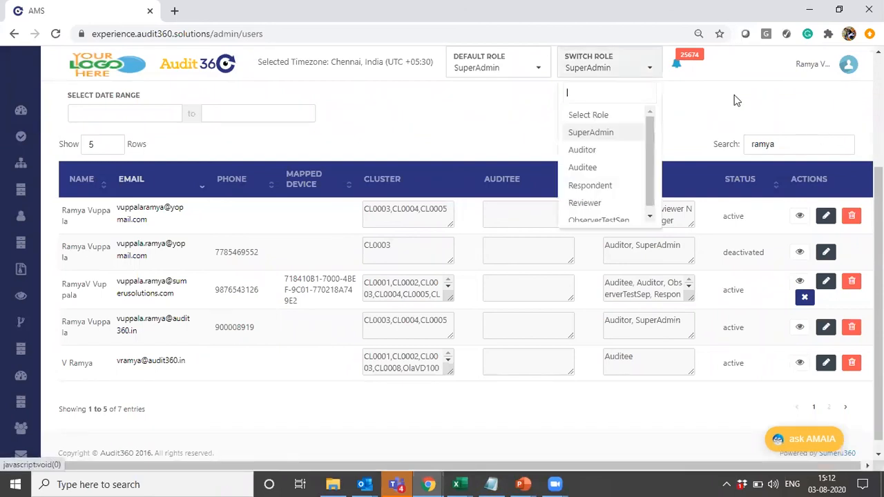
{"action": "left_click", "coordinate": [600, 151]}
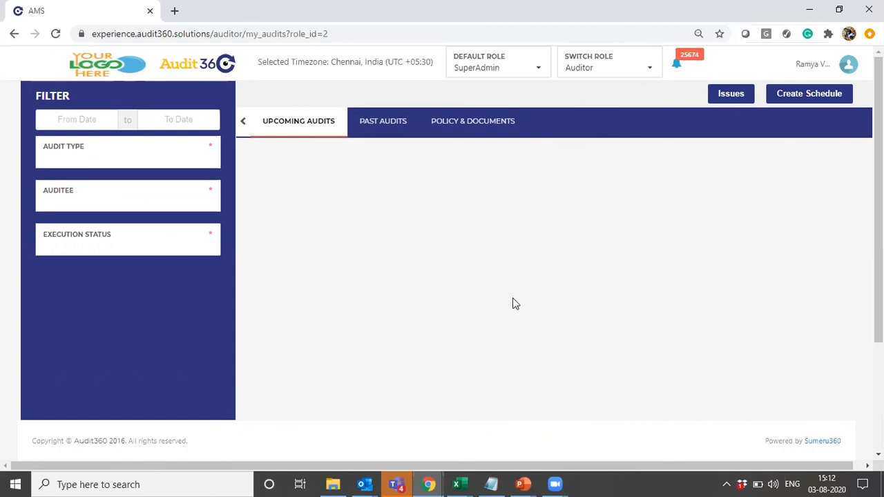
{"action": "key", "text": "alt+Tab"}
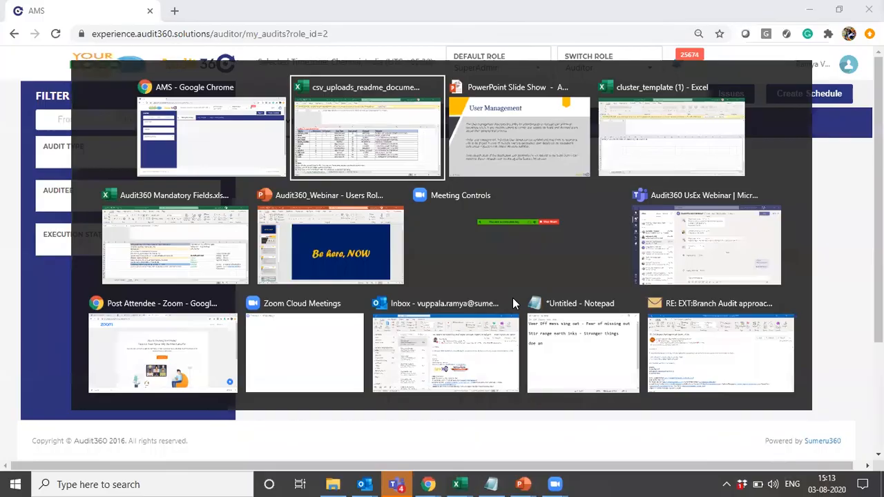
{"action": "key", "text": "alt+Tab"}
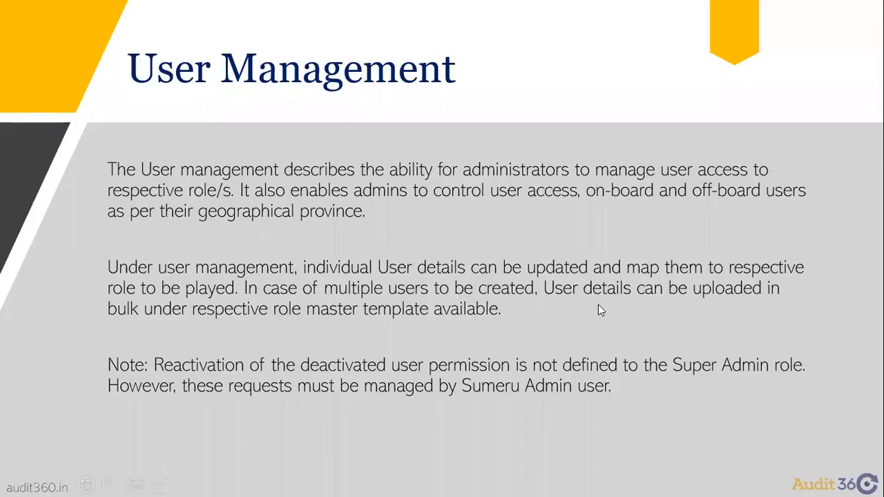